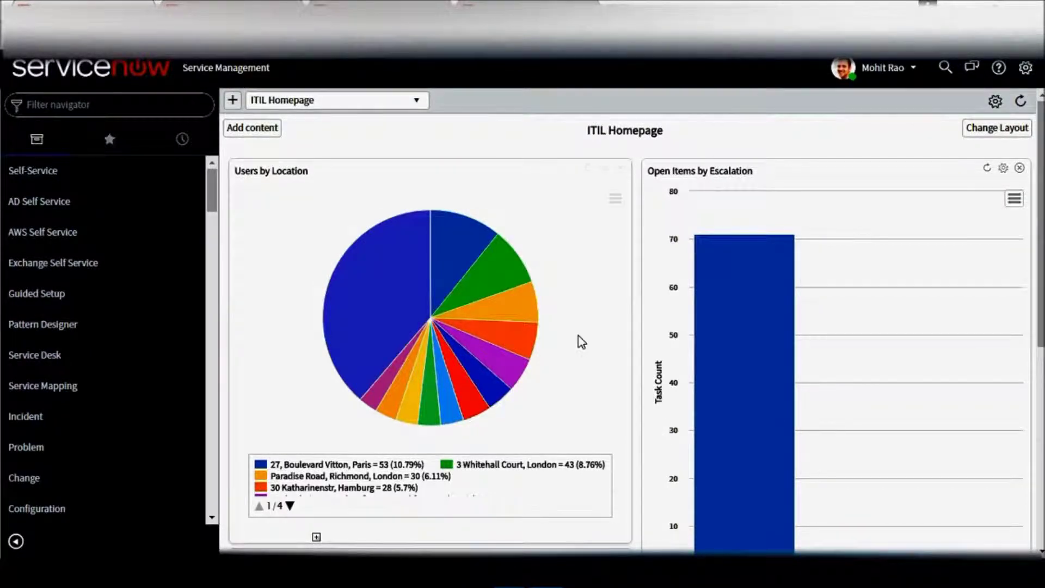
Filter the navigator for 'Reports', open View / Run, and start a new report.
{"action": "left_click", "coordinate": [131, 106]}
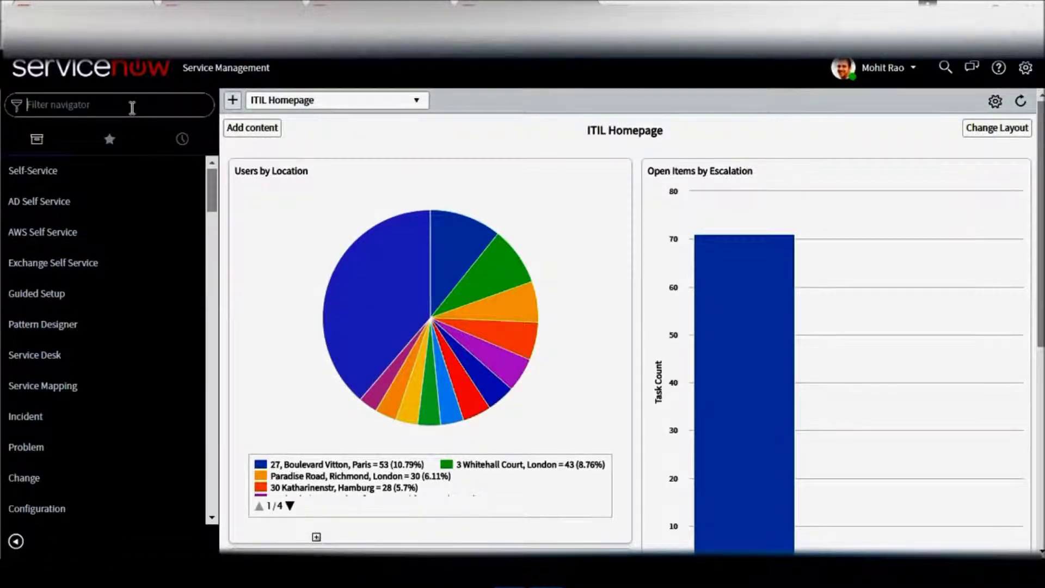
{"action": "type", "text": "Report"}
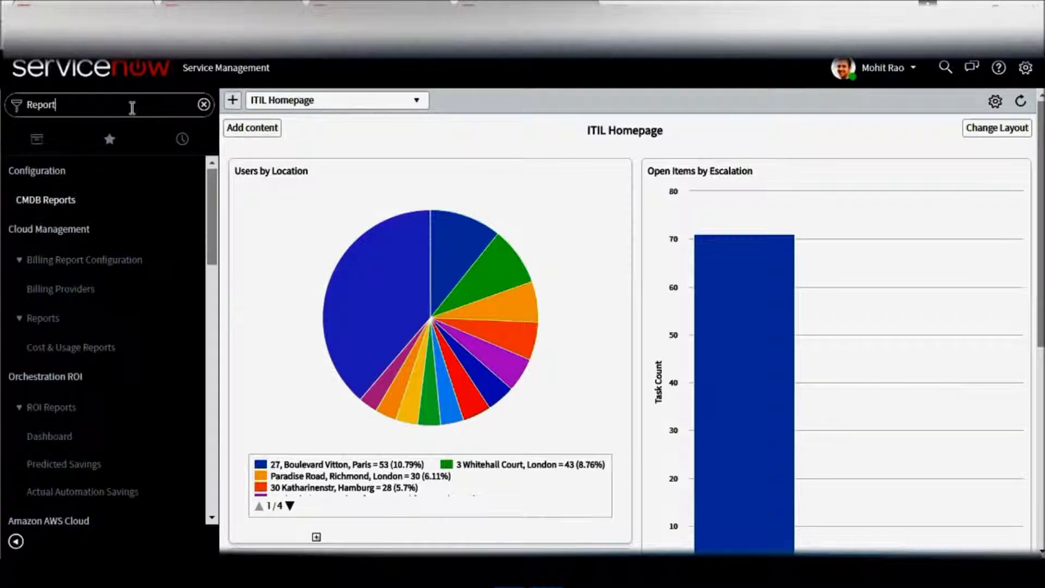
{"action": "type", "text": "s"}
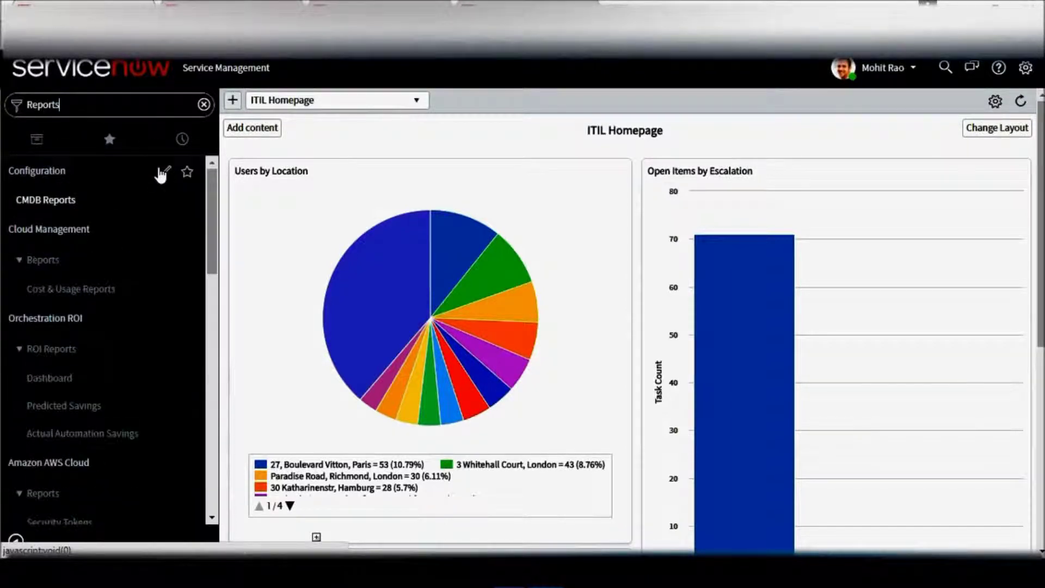
{"action": "left_click_drag", "start_coordinate": [211, 206], "coordinate": [208, 345]}
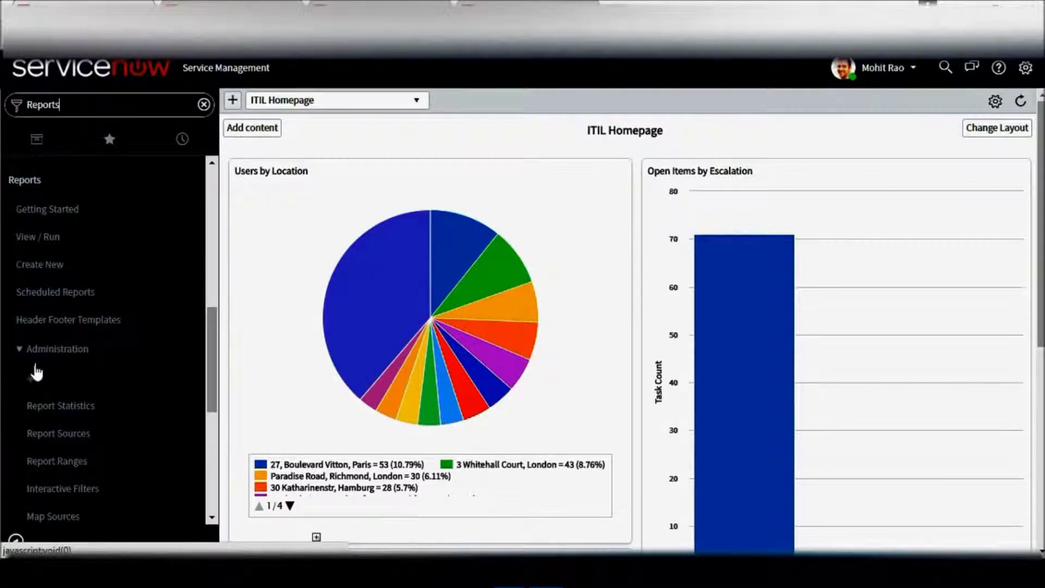
{"action": "left_click", "coordinate": [20, 351]}
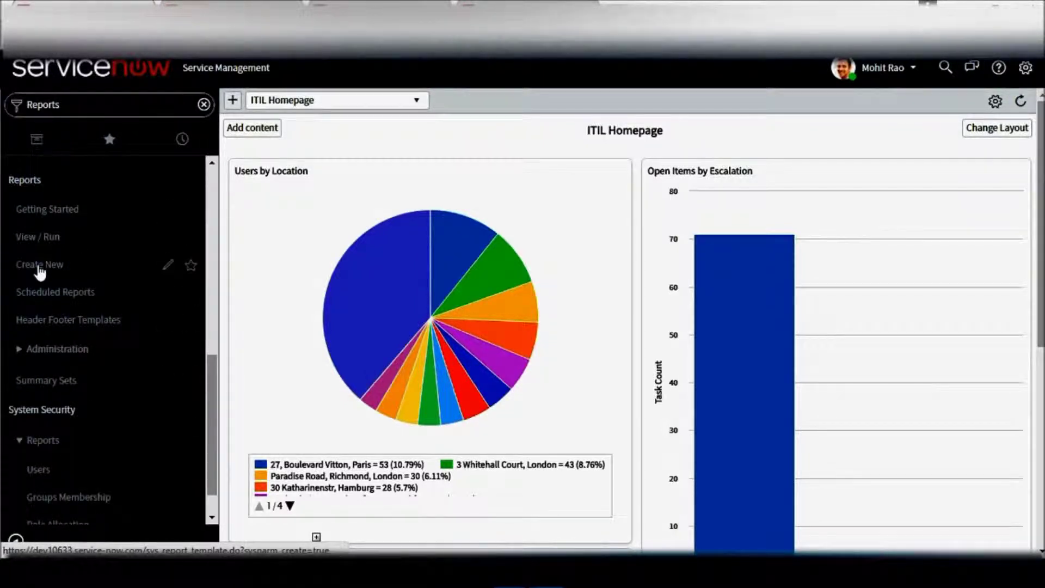
{"action": "left_click", "coordinate": [46, 249]}
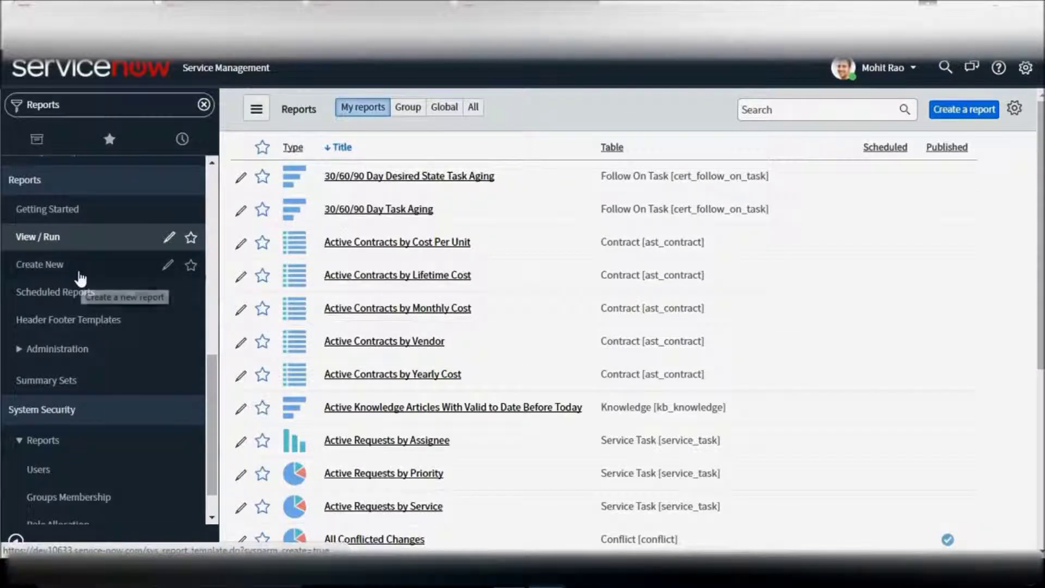
{"action": "left_click", "coordinate": [58, 272]}
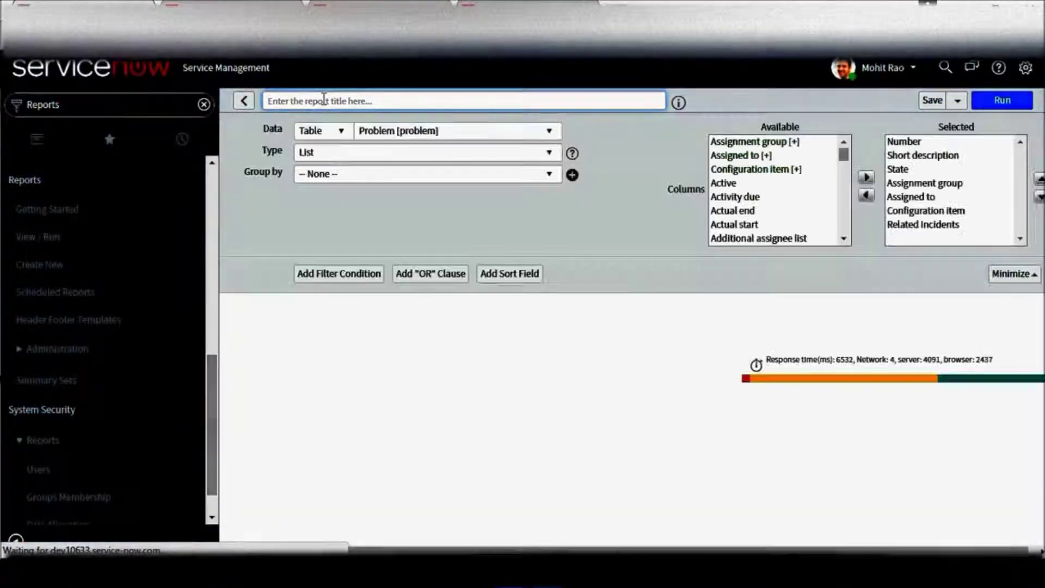
Title the new report 'Demo report' and keep Problem [problem] as its data table.
{"action": "type", "text": "Demo"}
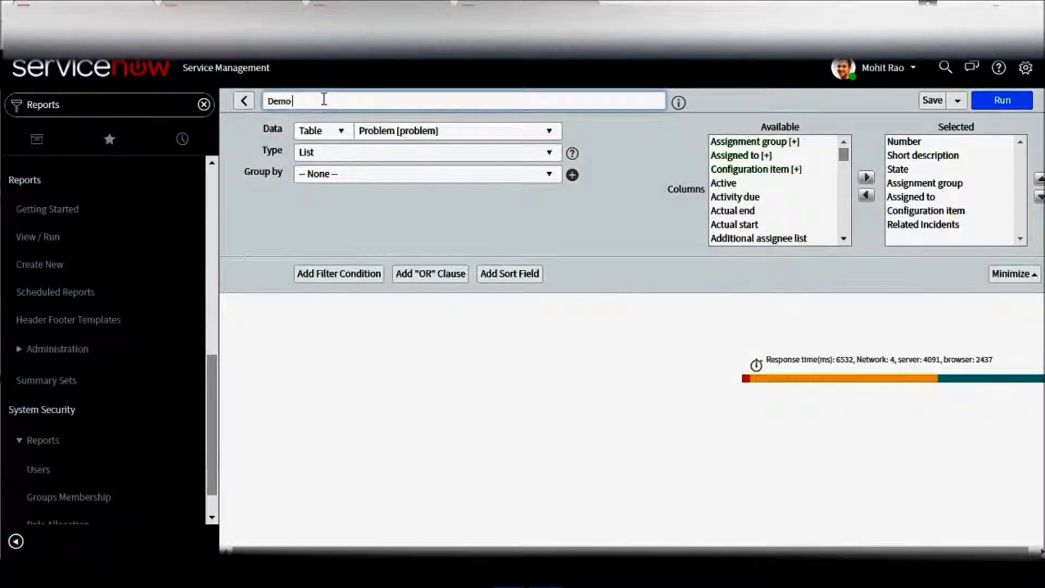
{"action": "type", "text": " report"}
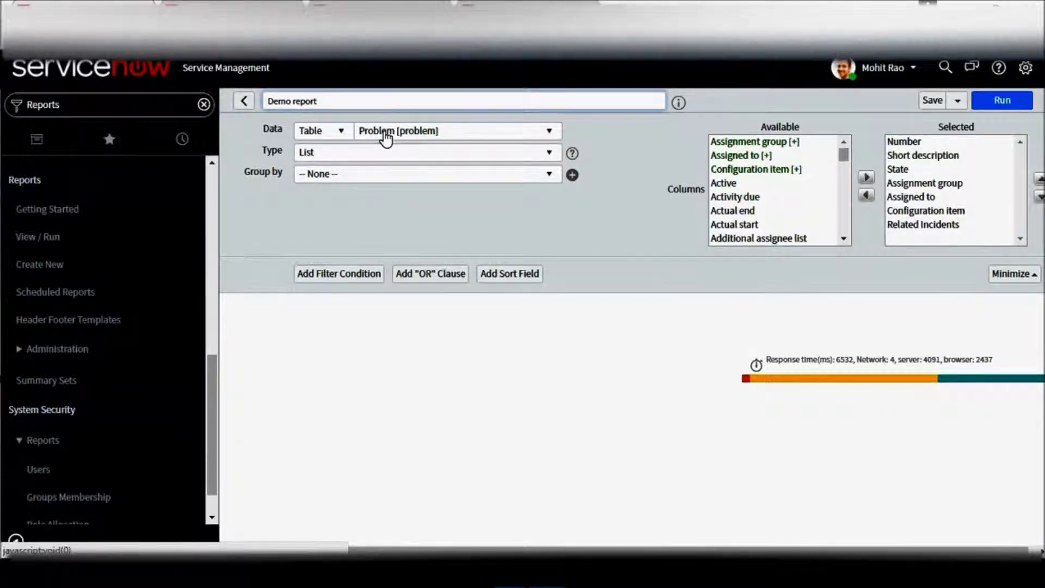
{"action": "left_click", "coordinate": [386, 138]}
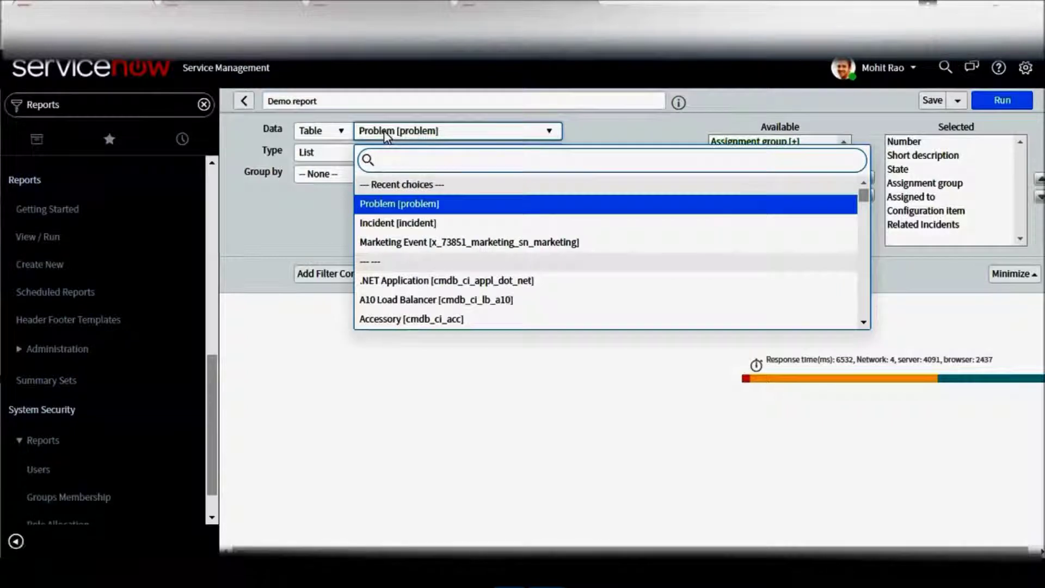
{"action": "left_click", "coordinate": [419, 210]}
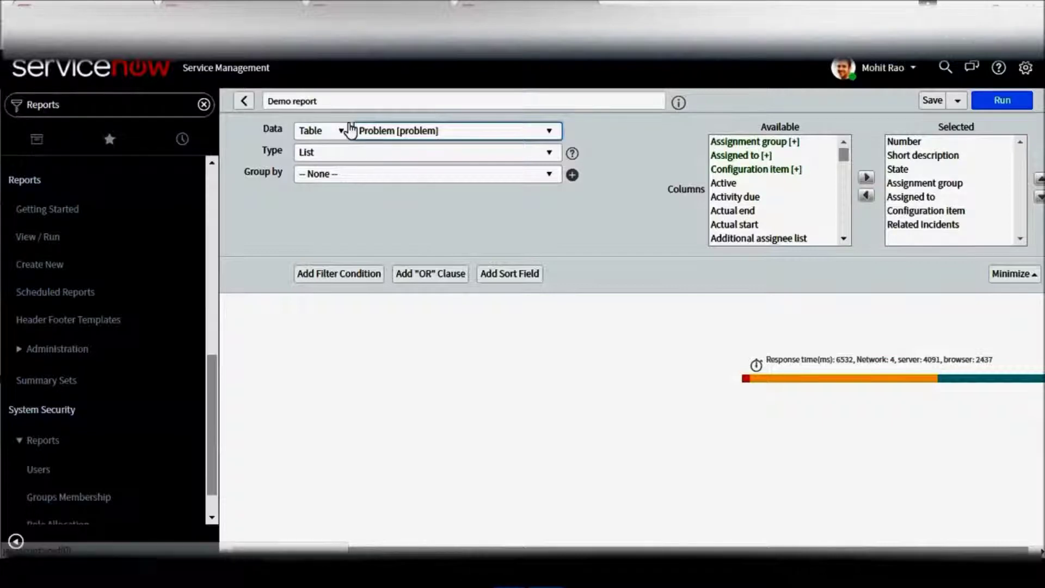
{"action": "left_click", "coordinate": [379, 155]}
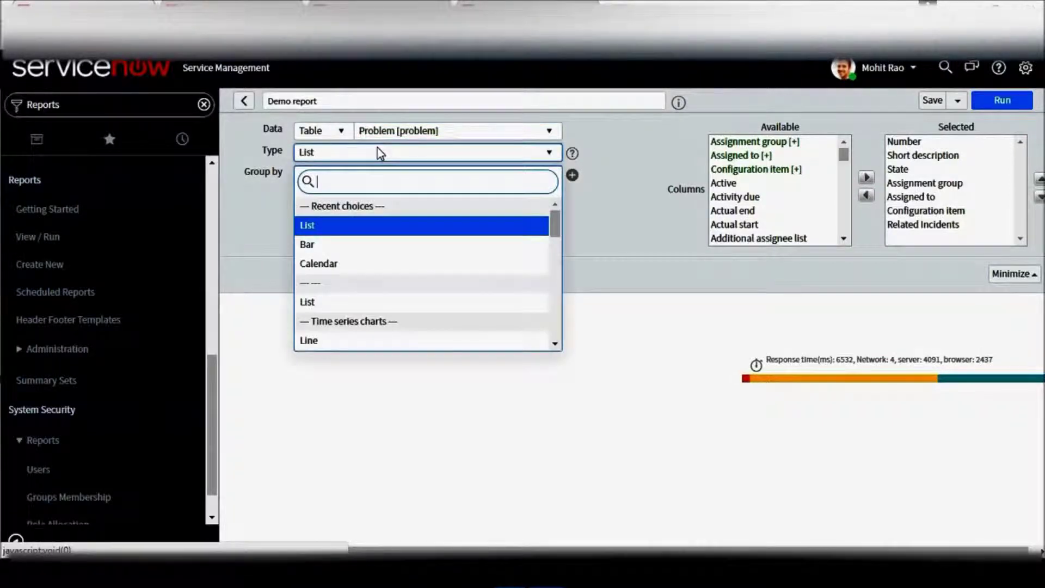
Make Demo report a Bar chart grouped by Problem state, aggregated by Count, with grid lines shown.
{"action": "left_click", "coordinate": [362, 245]}
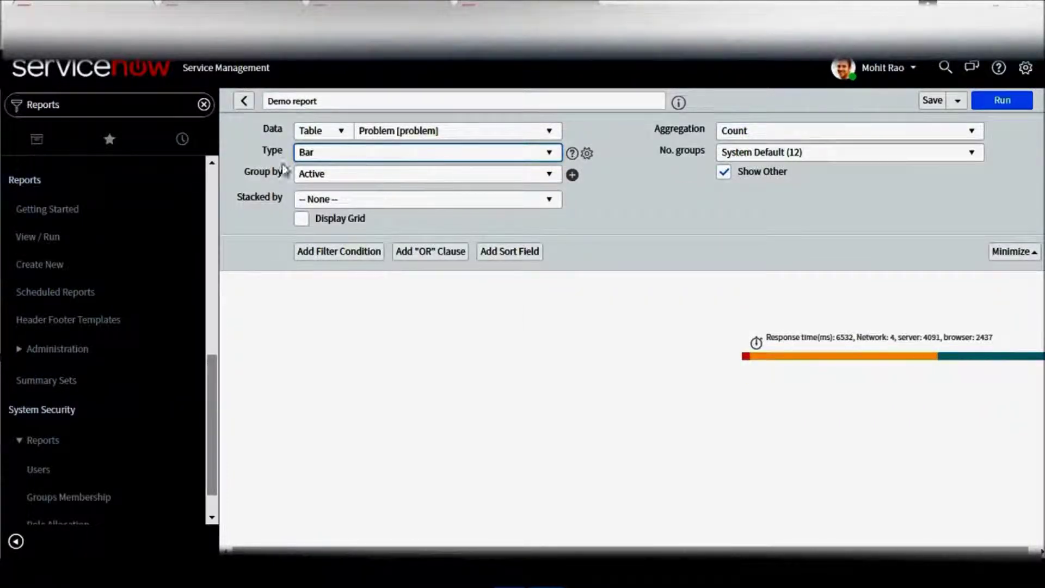
{"action": "left_click", "coordinate": [380, 174]}
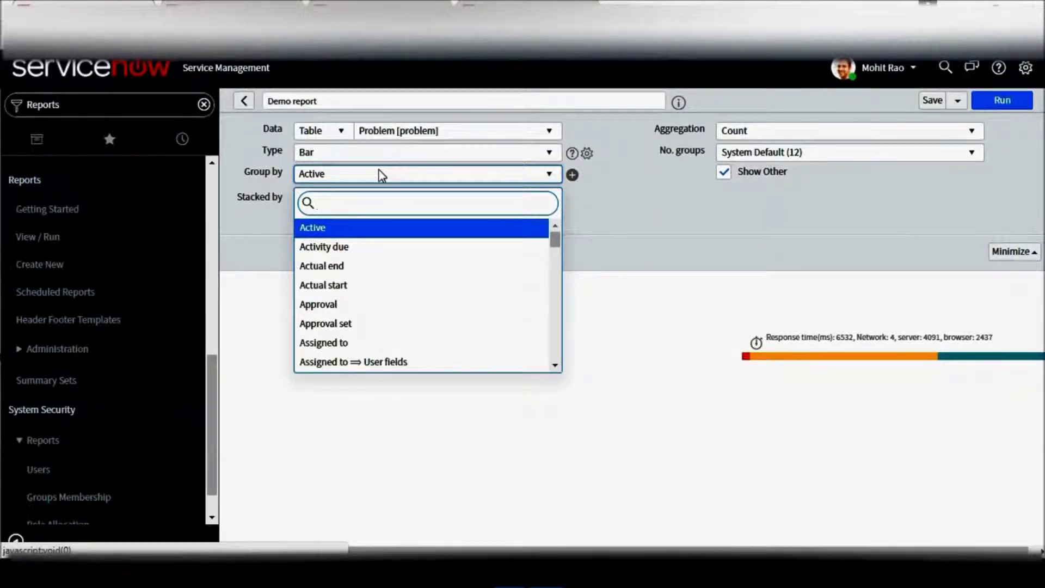
{"action": "type", "text": "pr"}
{"action": "key", "text": "Down"}
{"action": "key", "text": "Down"}
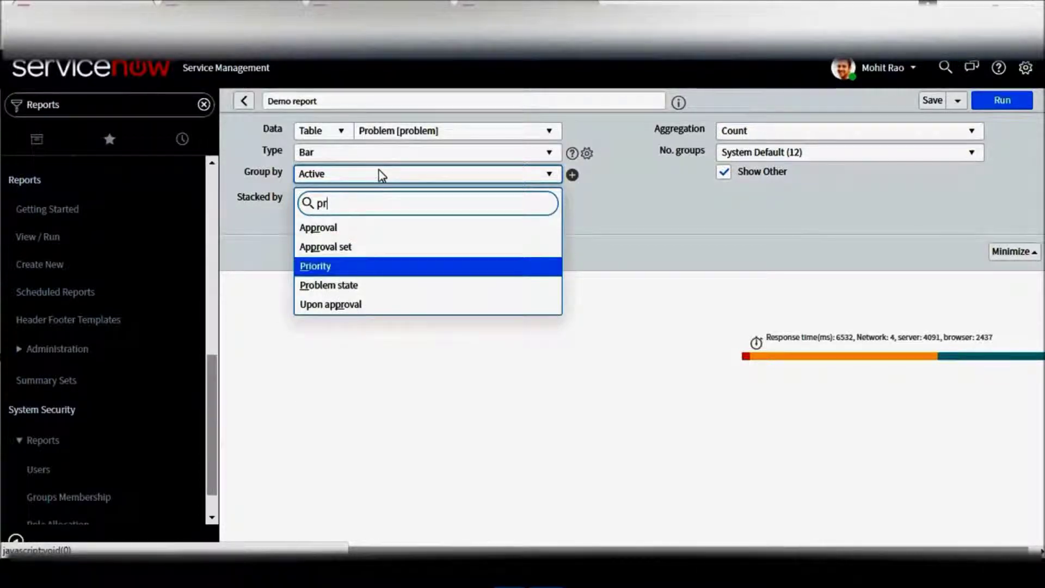
{"action": "key", "text": "Down"}
{"action": "key", "text": "Return"}
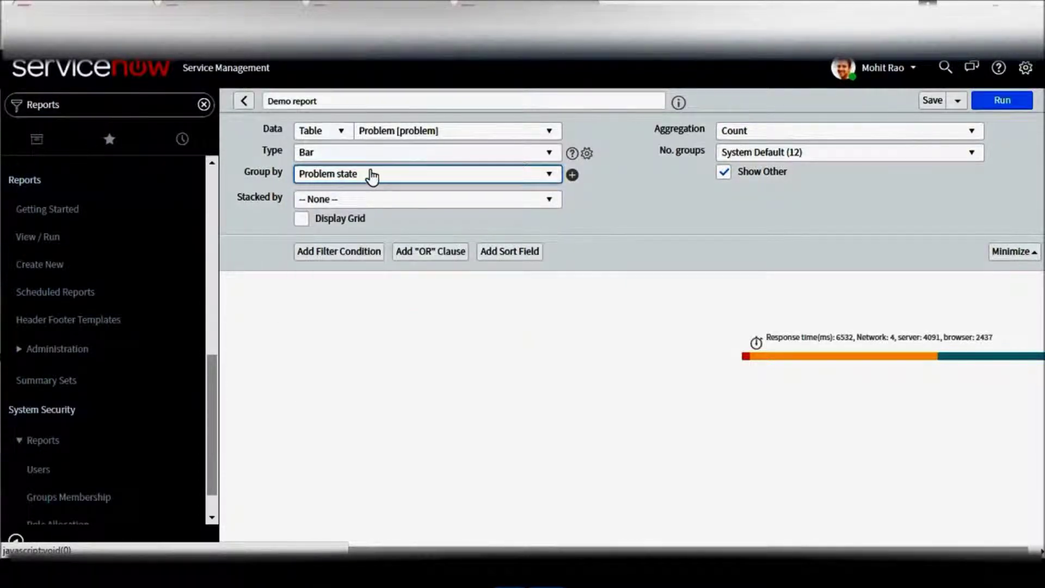
{"action": "left_click", "coordinate": [769, 131]}
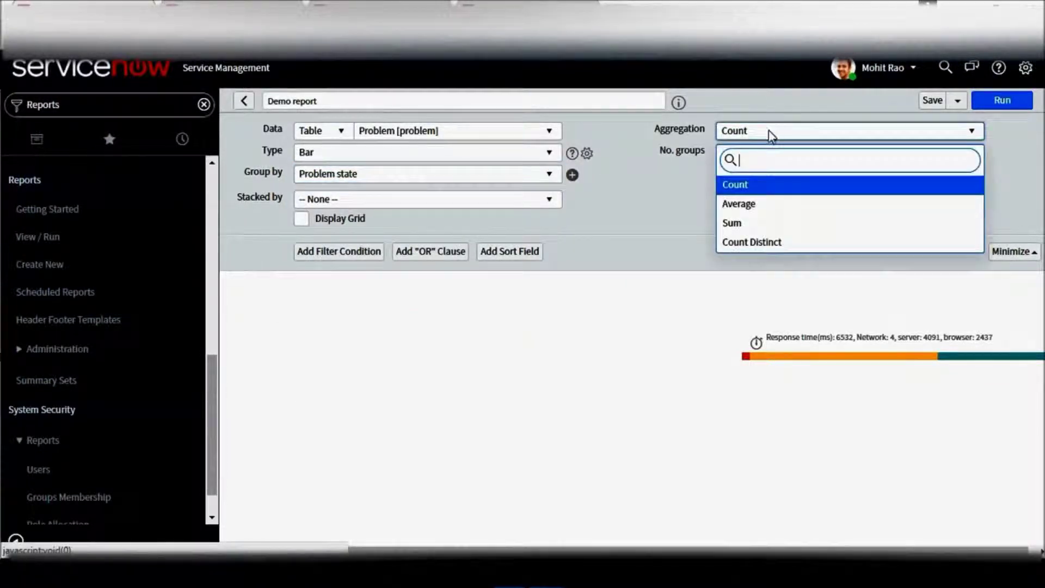
{"action": "left_click", "coordinate": [757, 191]}
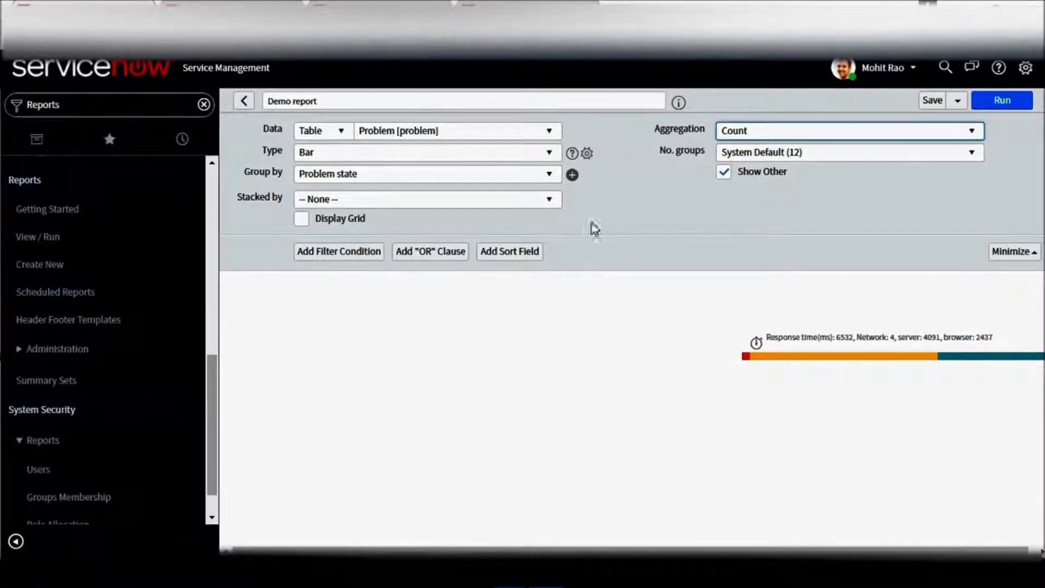
{"action": "left_click", "coordinate": [302, 219]}
Add a filter condition on Created, set to the date 2017-05-15.
{"action": "left_click", "coordinate": [347, 255]}
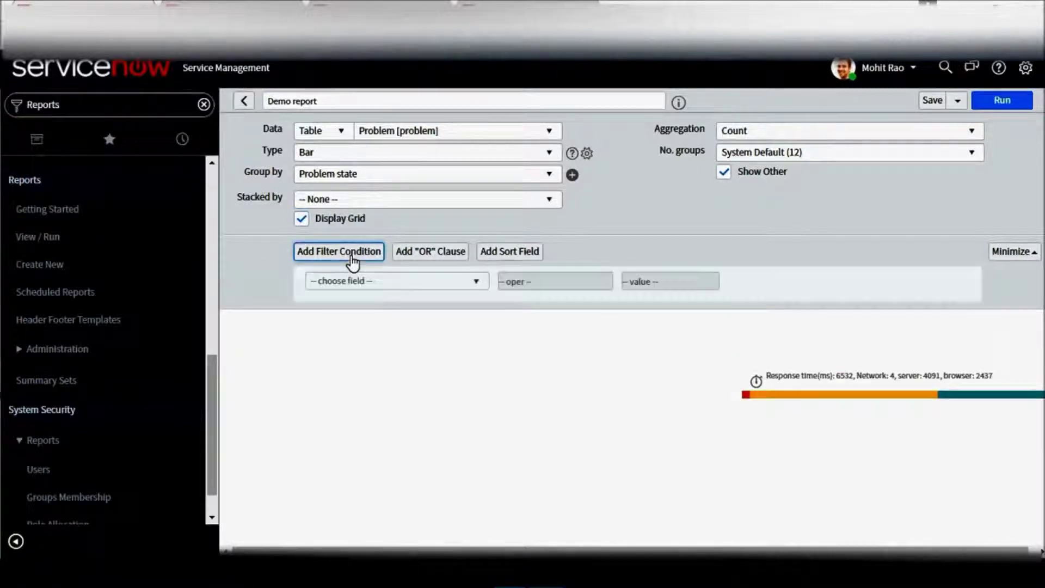
{"action": "left_click", "coordinate": [391, 283]}
{"action": "type", "text": "ass"}
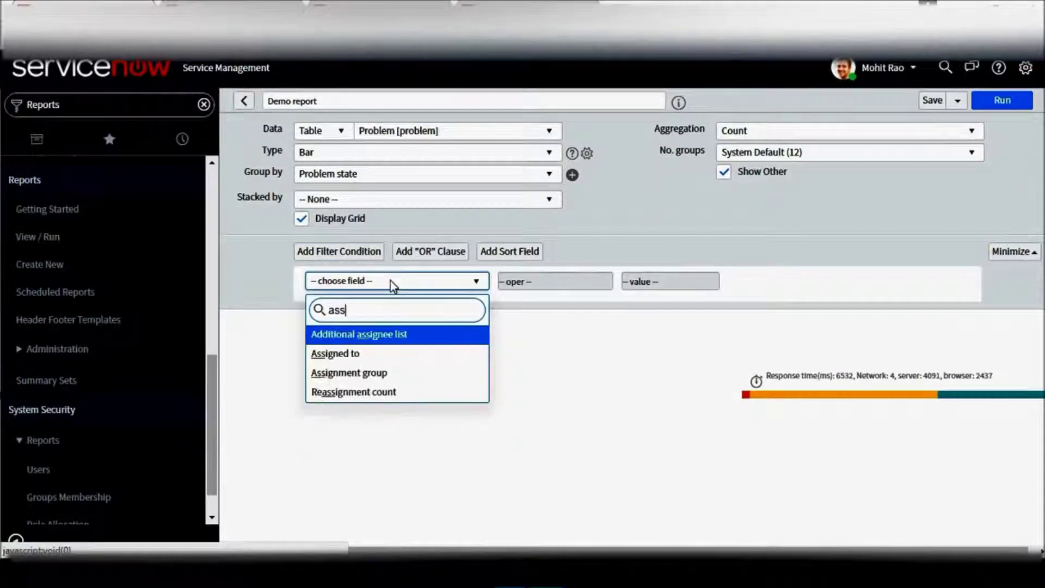
{"action": "type", "text": "ig"}
{"action": "key", "text": "Down"}
{"action": "key", "text": "Down"}
{"action": "key", "text": "Return"}
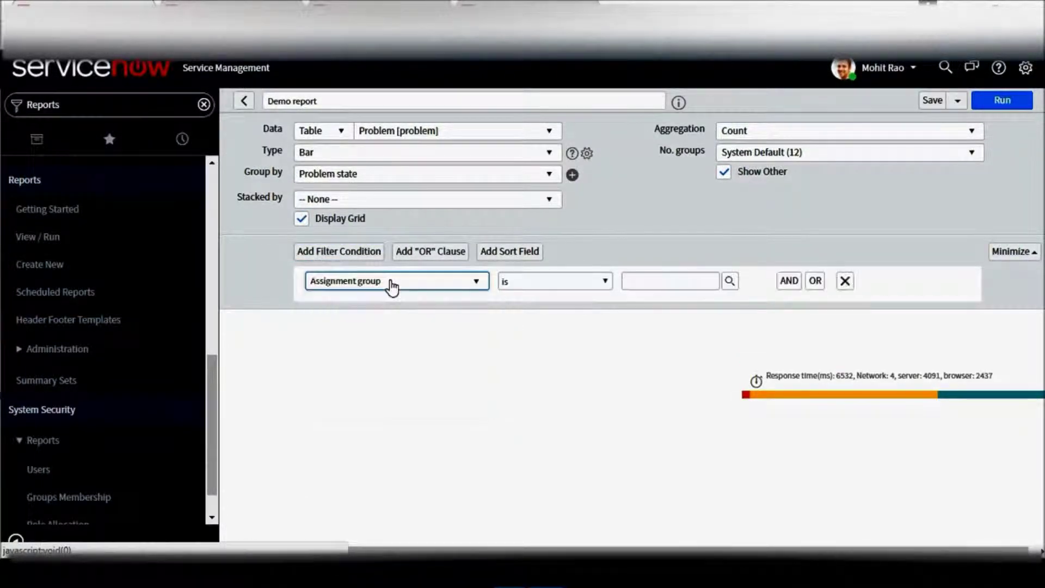
{"action": "left_click", "coordinate": [442, 288]}
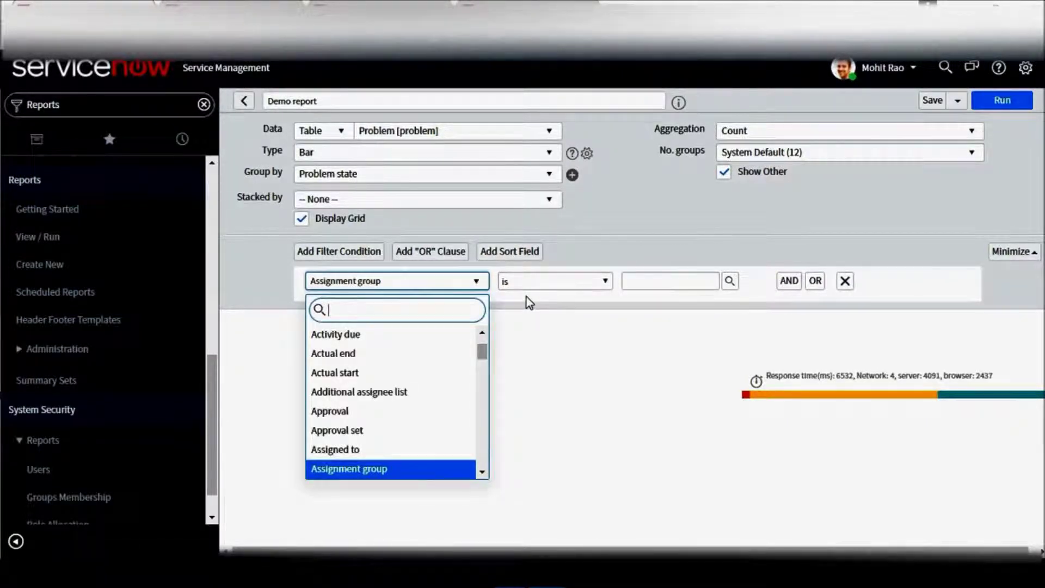
{"action": "type", "text": "created"}
{"action": "key", "text": "Return"}
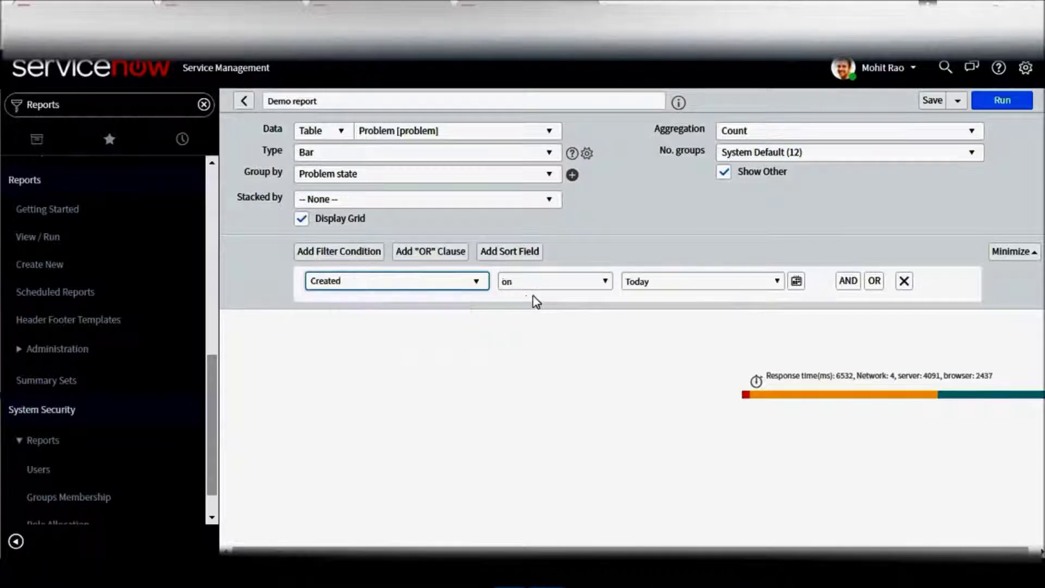
{"action": "left_click", "coordinate": [662, 277]}
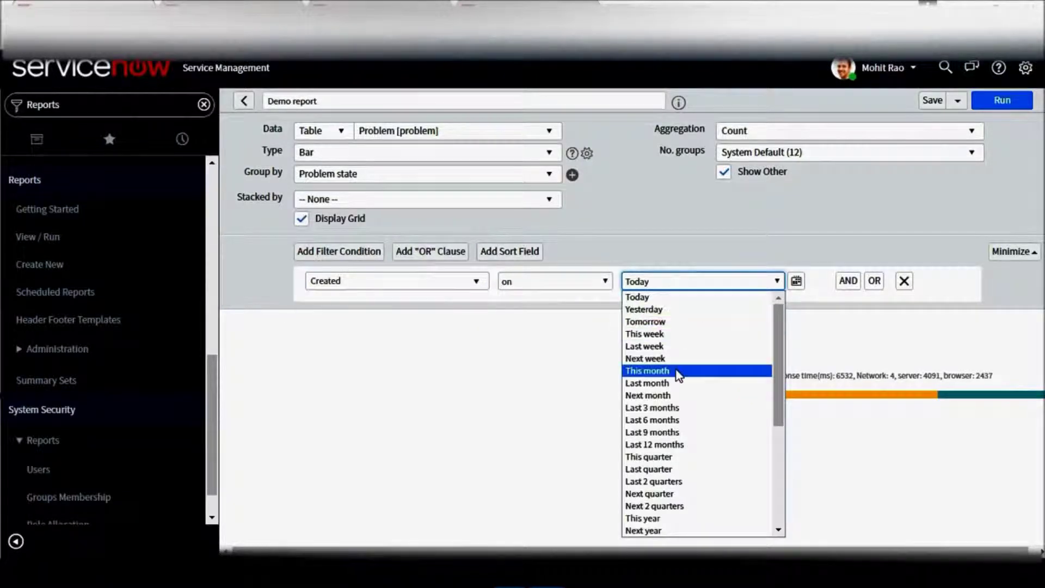
{"action": "left_click", "coordinate": [796, 282]}
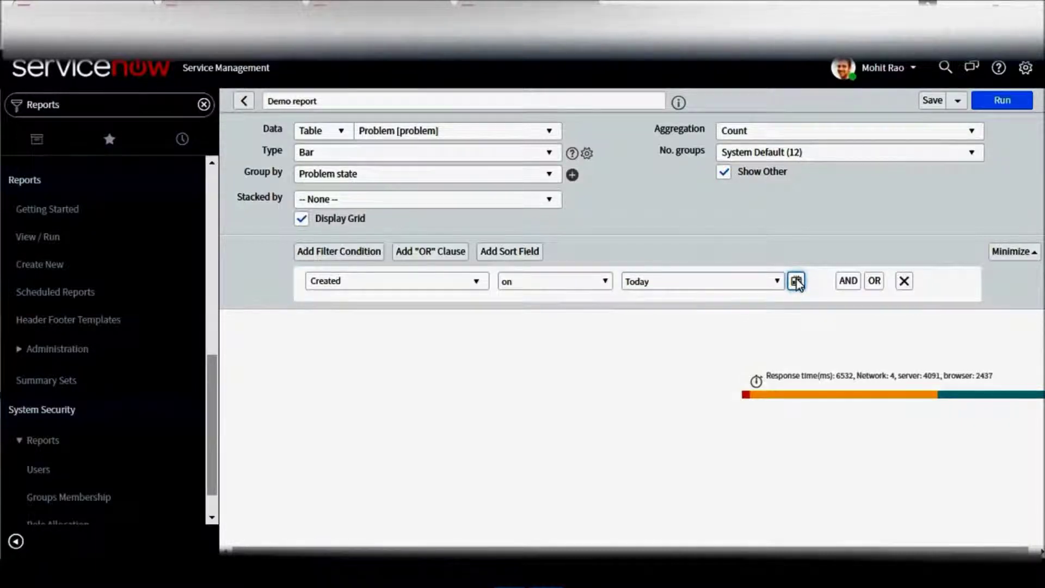
{"action": "left_click", "coordinate": [796, 281]}
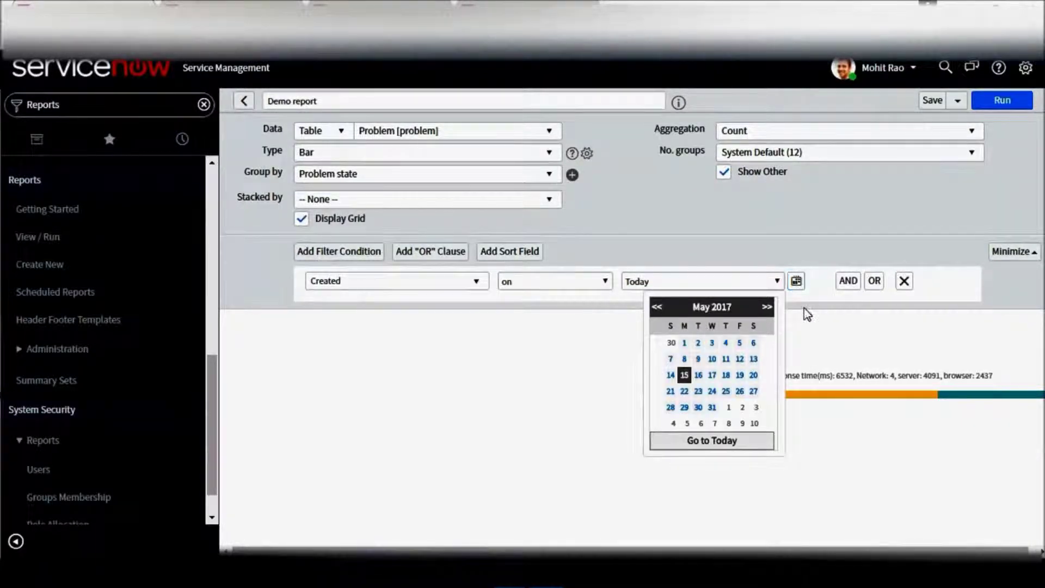
{"action": "left_click", "coordinate": [804, 308]}
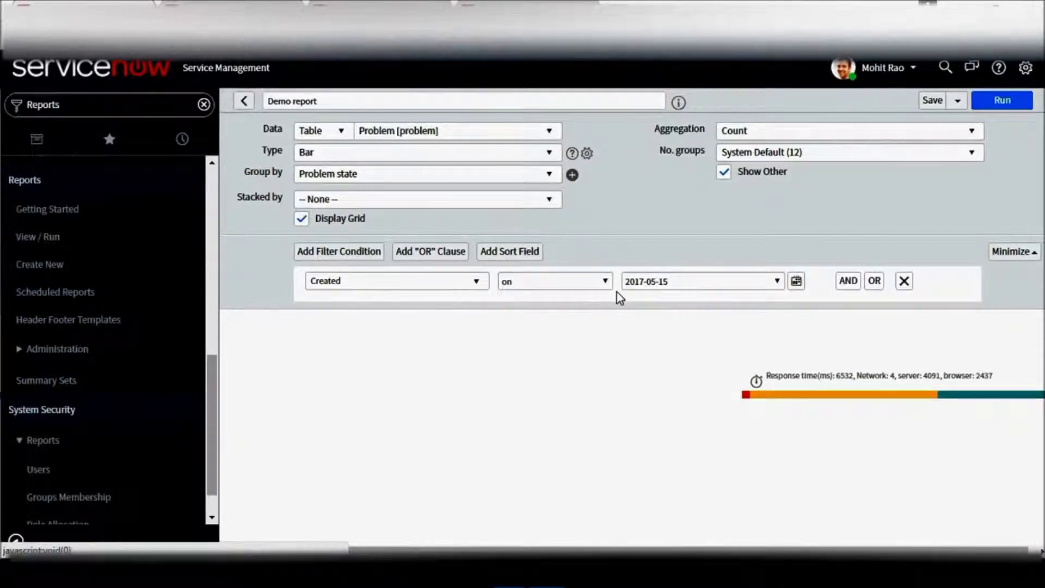
Add AND and OR Assignment group conditions, then delete every condition row.
{"action": "left_click", "coordinate": [847, 282]}
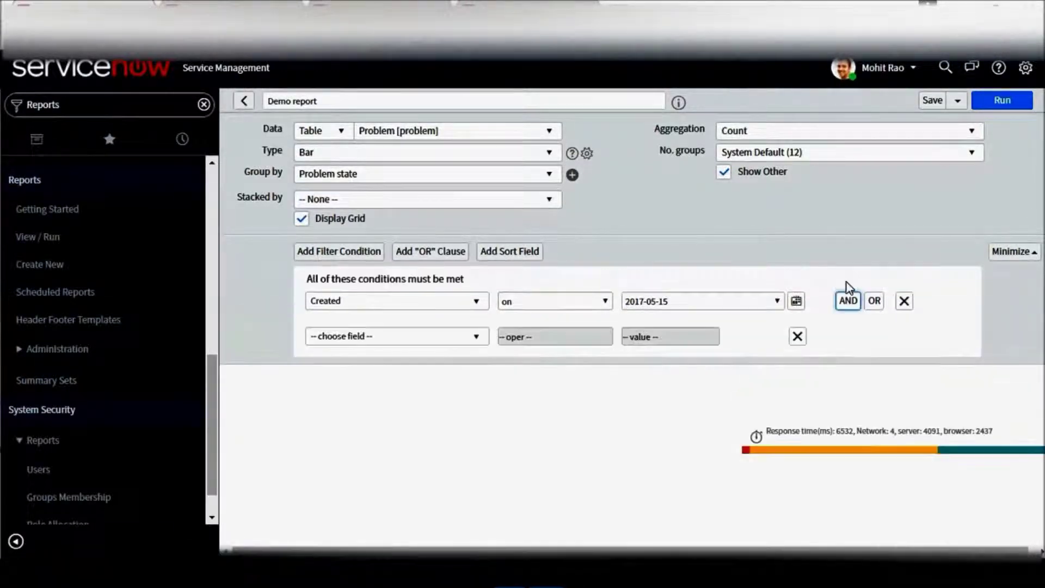
{"action": "left_click", "coordinate": [459, 341]}
{"action": "type", "text": "assi"}
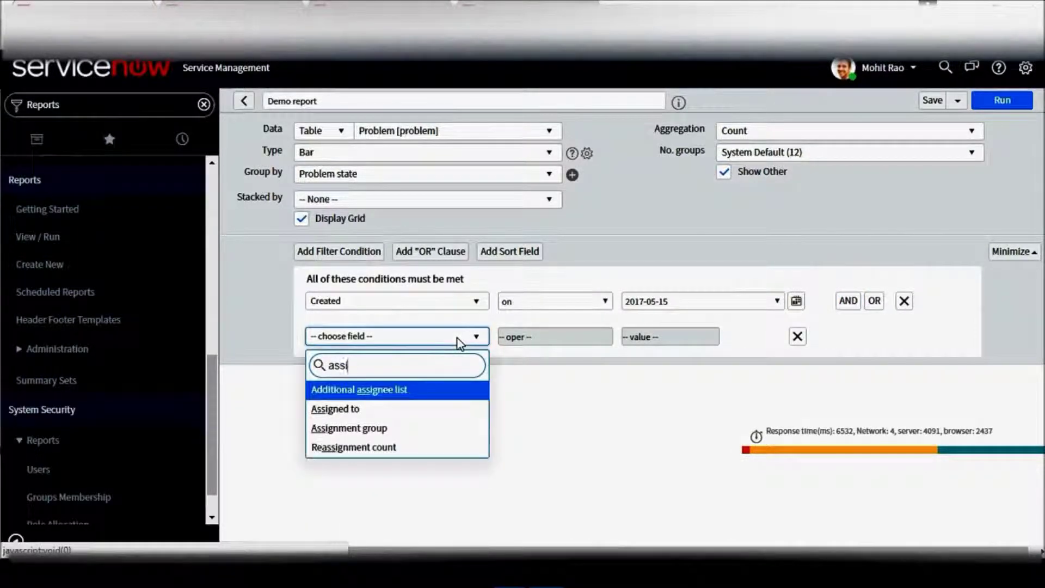
{"action": "key", "text": "Down"}
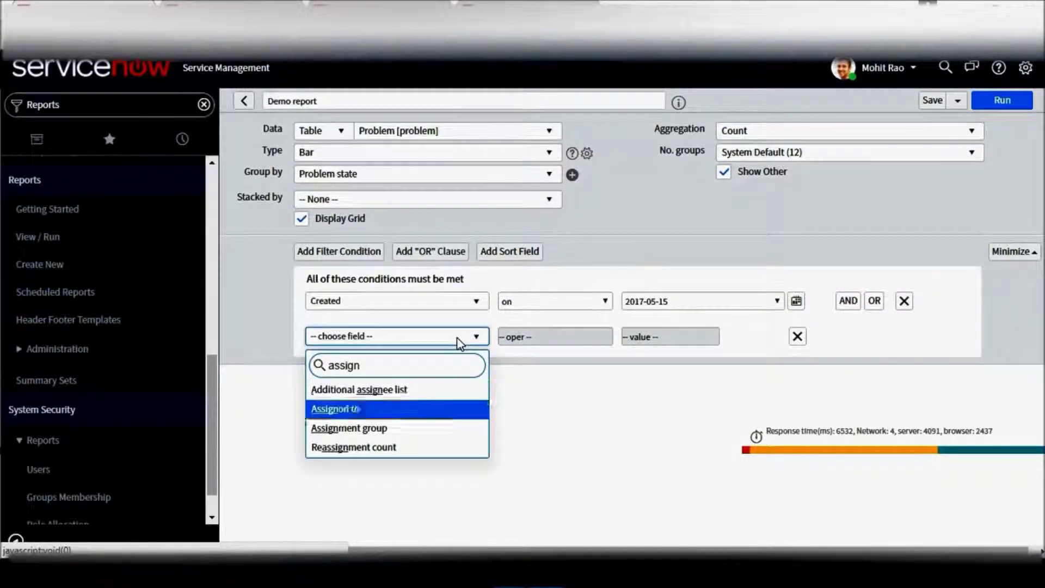
{"action": "key", "text": "Down"}
{"action": "key", "text": "Return"}
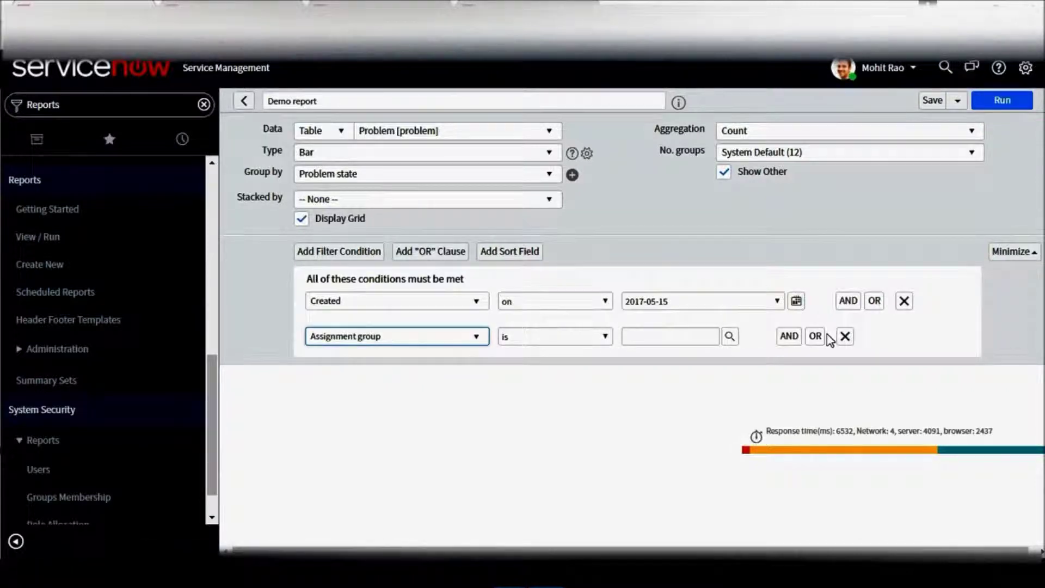
{"action": "left_click", "coordinate": [815, 336]}
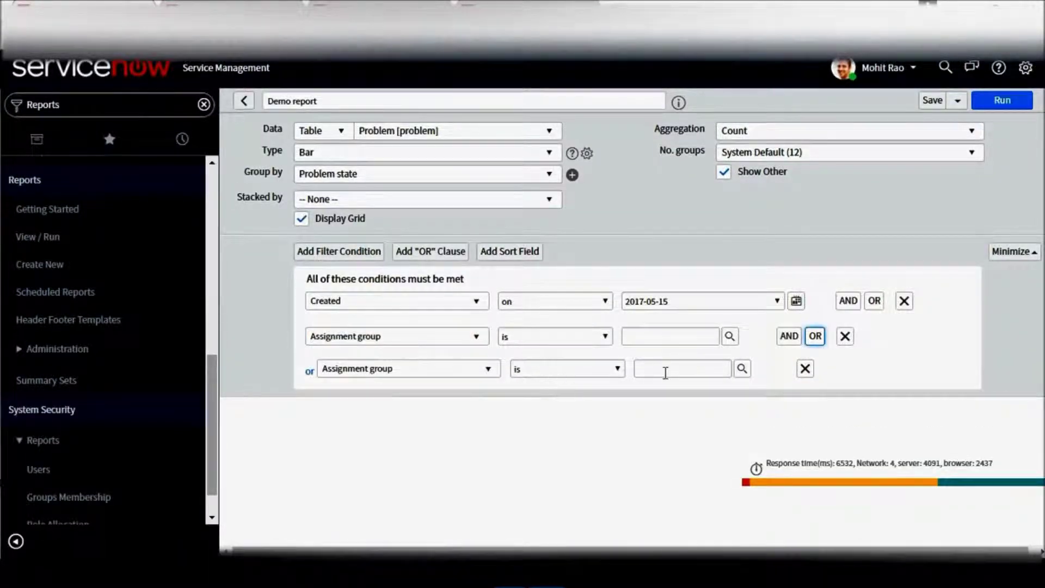
{"action": "left_click", "coordinate": [804, 368]}
{"action": "left_click", "coordinate": [844, 336]}
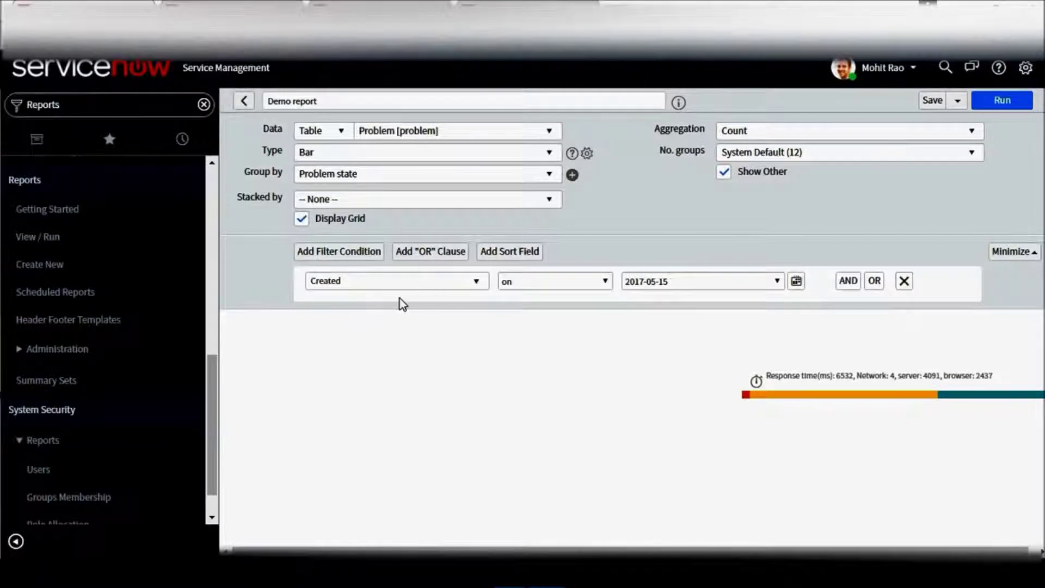
{"action": "left_click", "coordinate": [899, 287]}
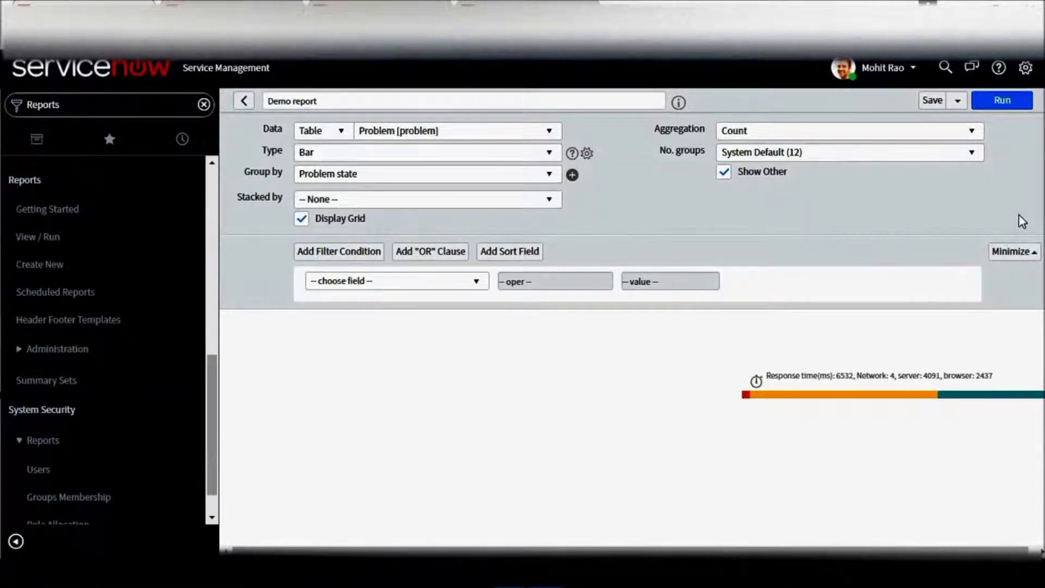
Run Demo report and review the chart: Open 6, Closed/Resolved 6, Known Error 3, Pending Change 2.
{"action": "left_click", "coordinate": [1013, 251]}
{"action": "left_click", "coordinate": [1013, 130]}
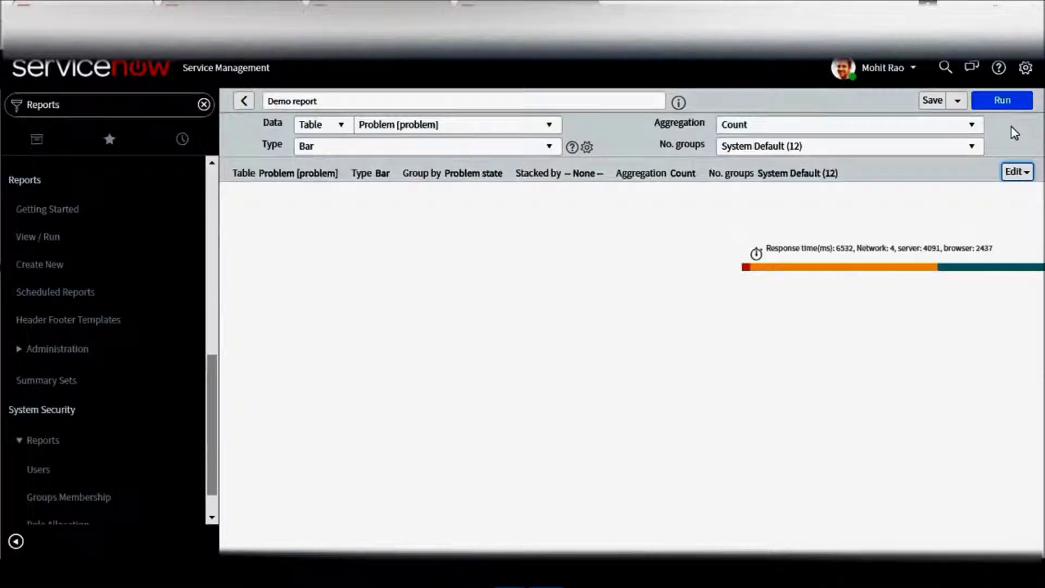
{"action": "left_click", "coordinate": [1005, 102]}
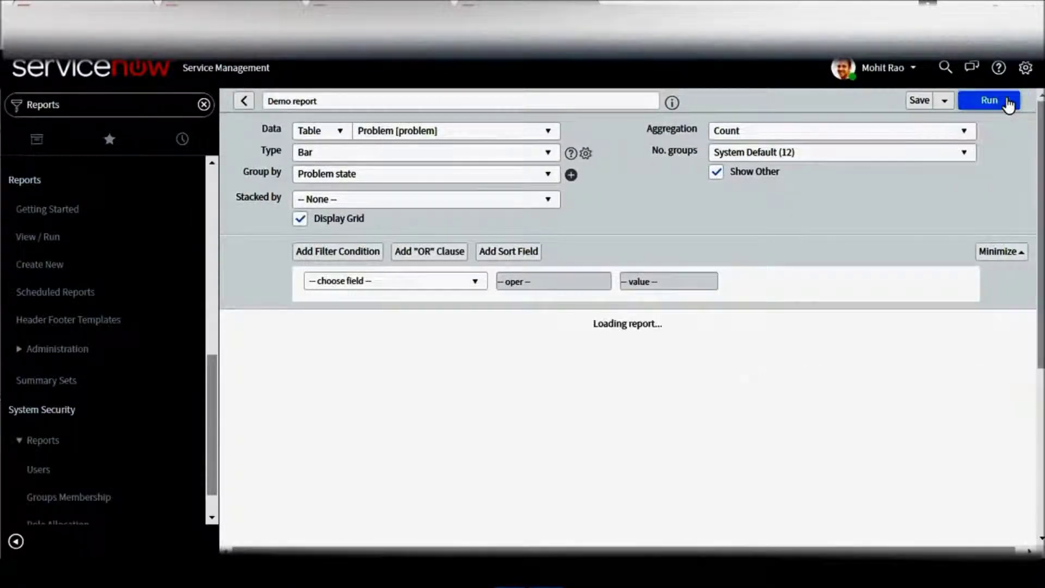
{"action": "scroll", "coordinate": [434, 361], "scroll_direction": "down", "scroll_amount": 5}
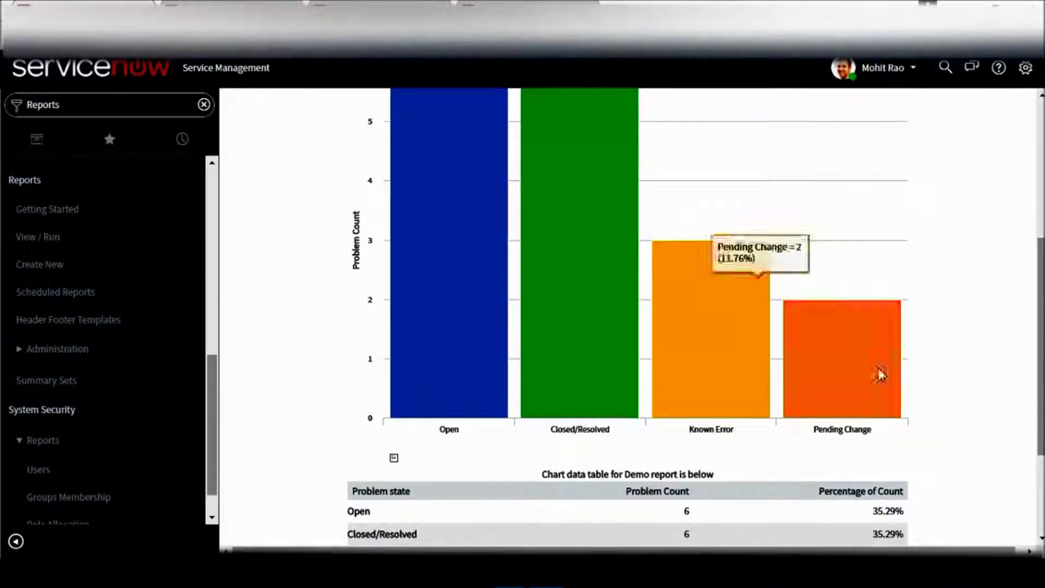
{"action": "scroll", "coordinate": [849, 354], "scroll_direction": "up", "scroll_amount": 2}
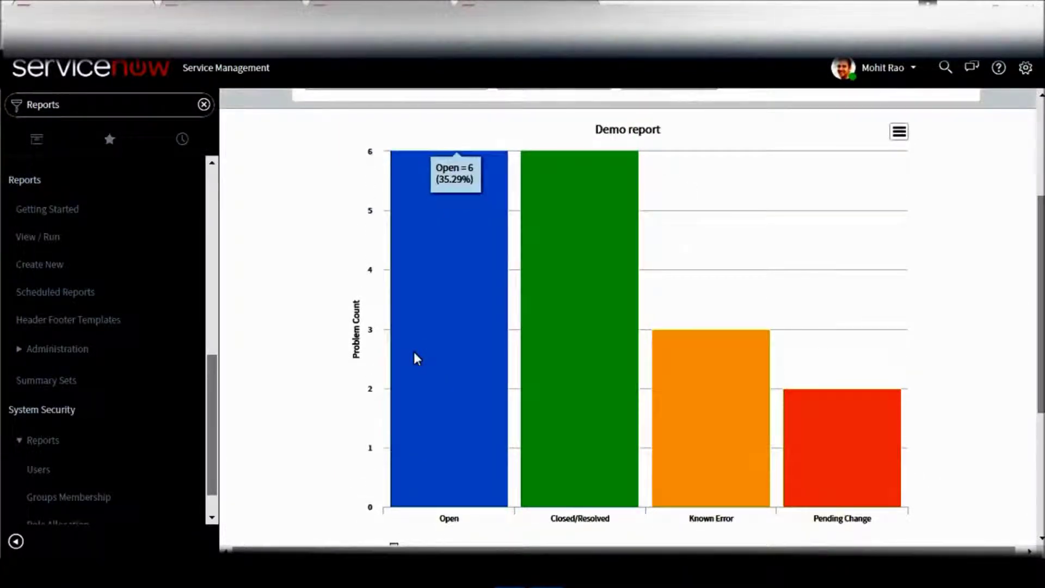
{"action": "mouse_move", "coordinate": [833, 421]}
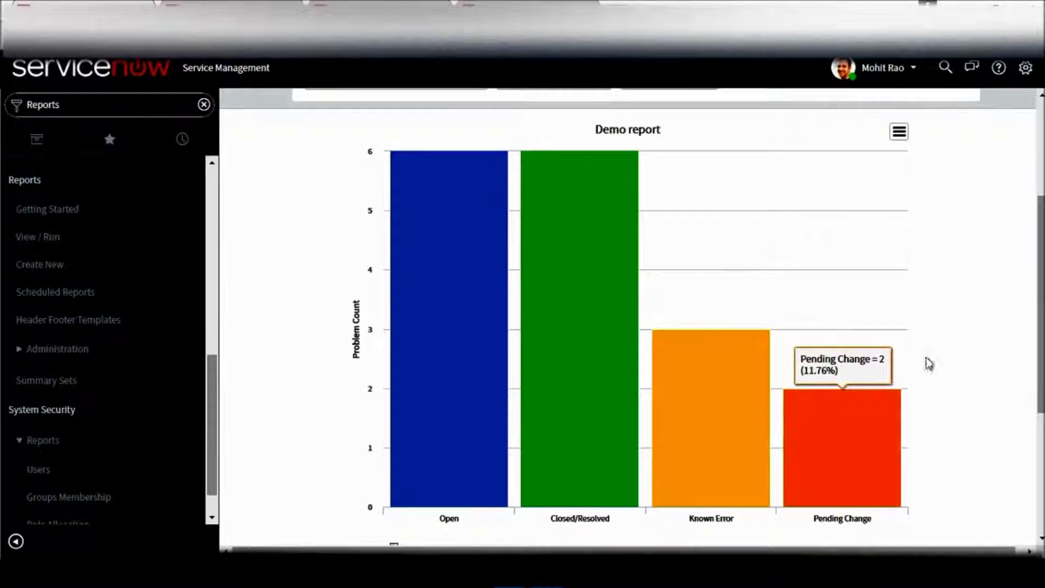
{"action": "scroll", "coordinate": [926, 361], "scroll_direction": "down", "scroll_amount": 3}
{"action": "scroll", "coordinate": [794, 407], "scroll_direction": "down", "scroll_amount": 1}
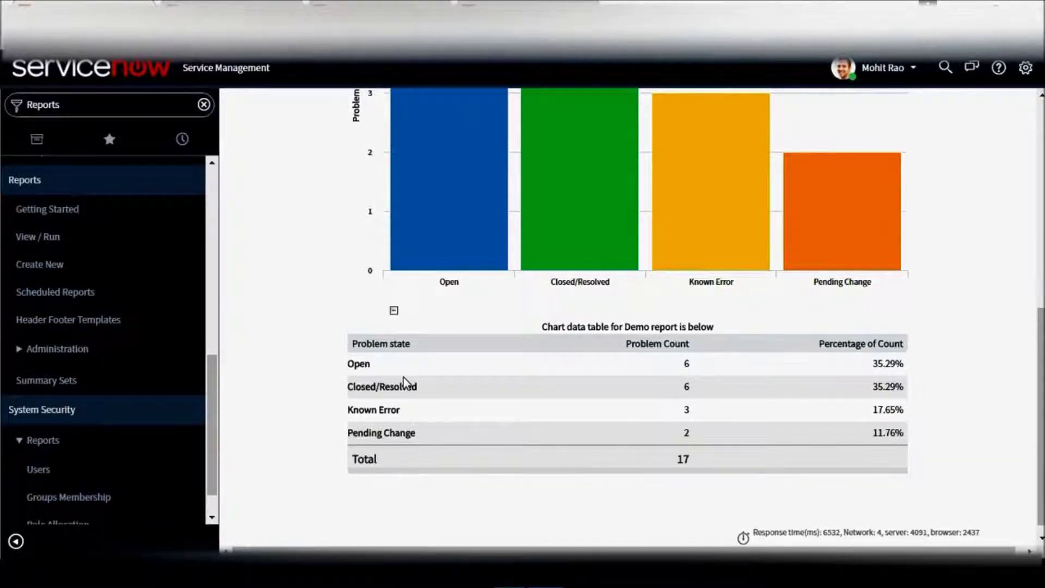
{"action": "scroll", "coordinate": [925, 408], "scroll_direction": "down", "scroll_amount": 1}
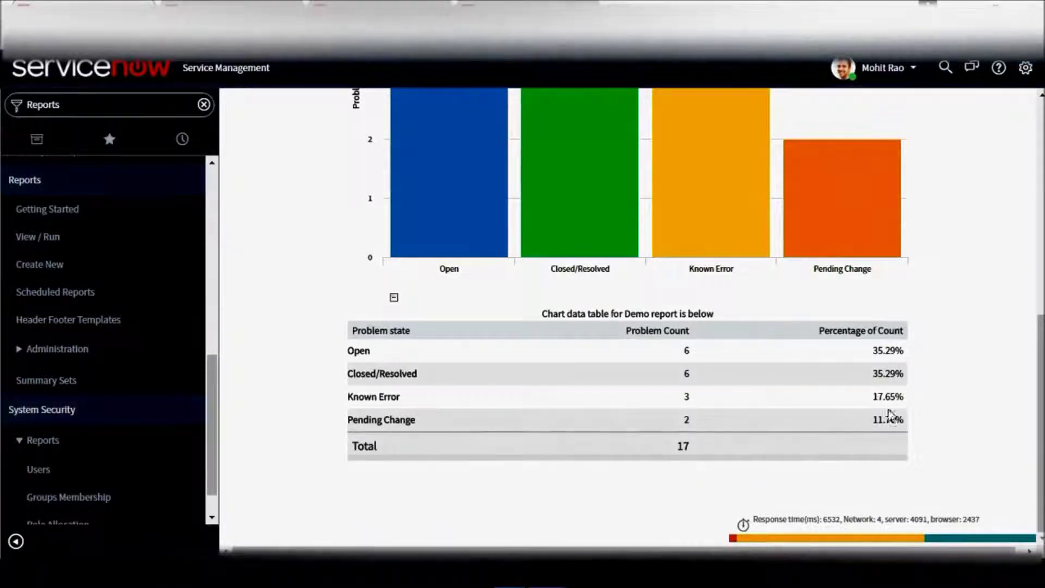
{"action": "scroll", "coordinate": [738, 191], "scroll_direction": "up", "scroll_amount": 8}
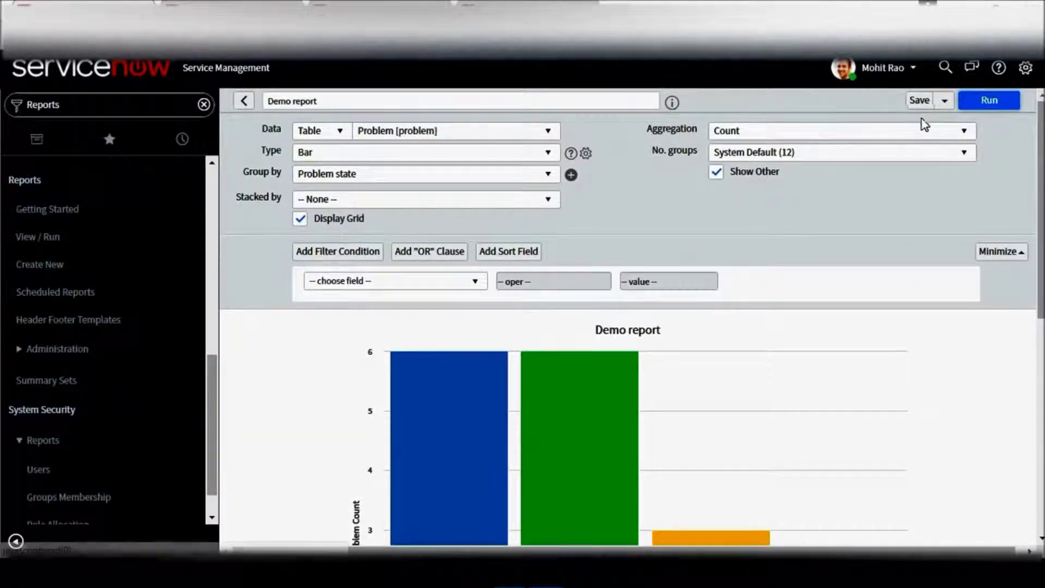
Save the Demo report and open the Save button's dropdown of further options.
{"action": "left_click", "coordinate": [920, 102]}
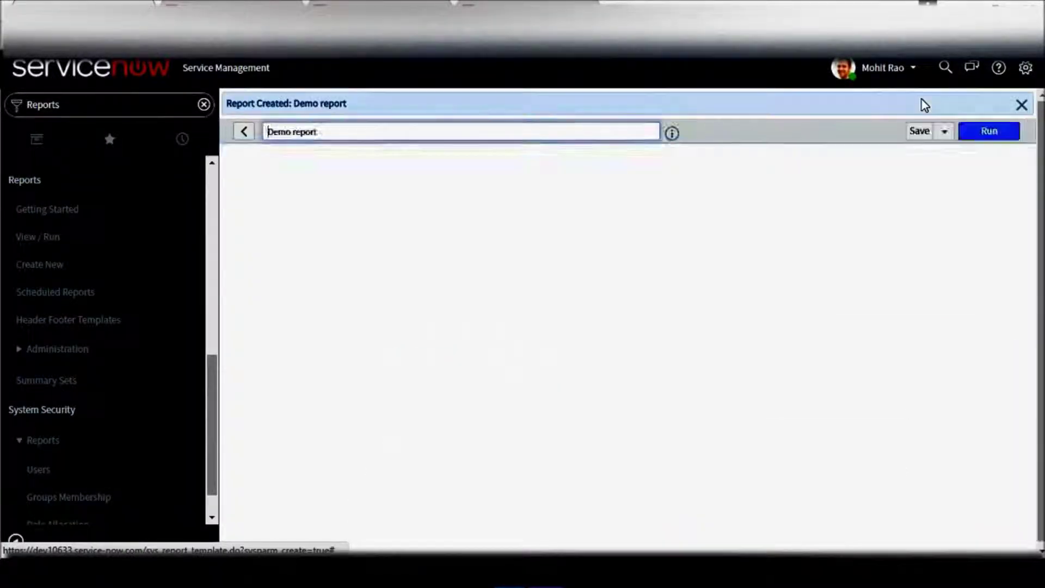
{"action": "left_click", "coordinate": [944, 131]}
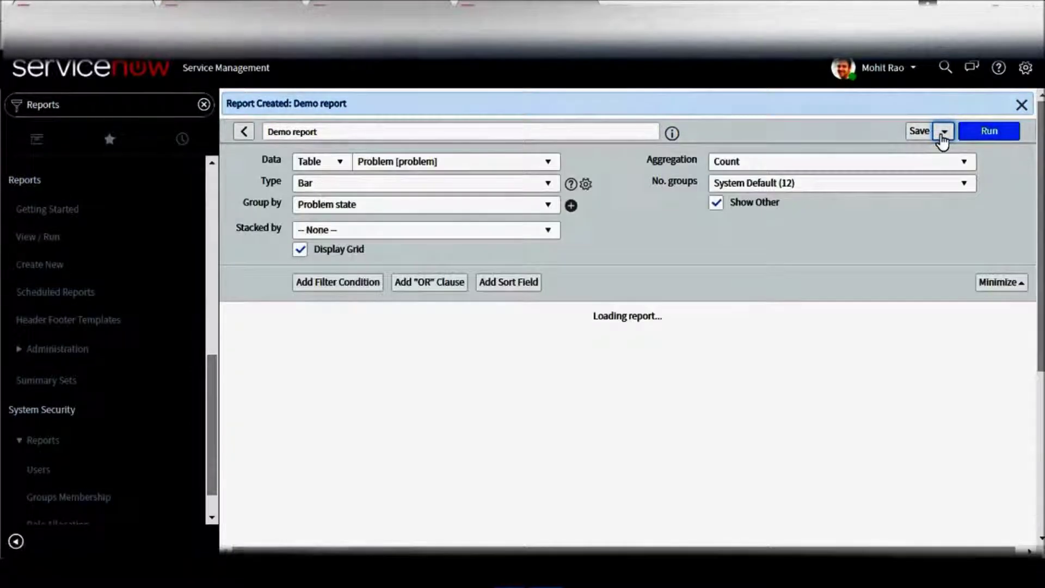
{"action": "left_click", "coordinate": [944, 131]}
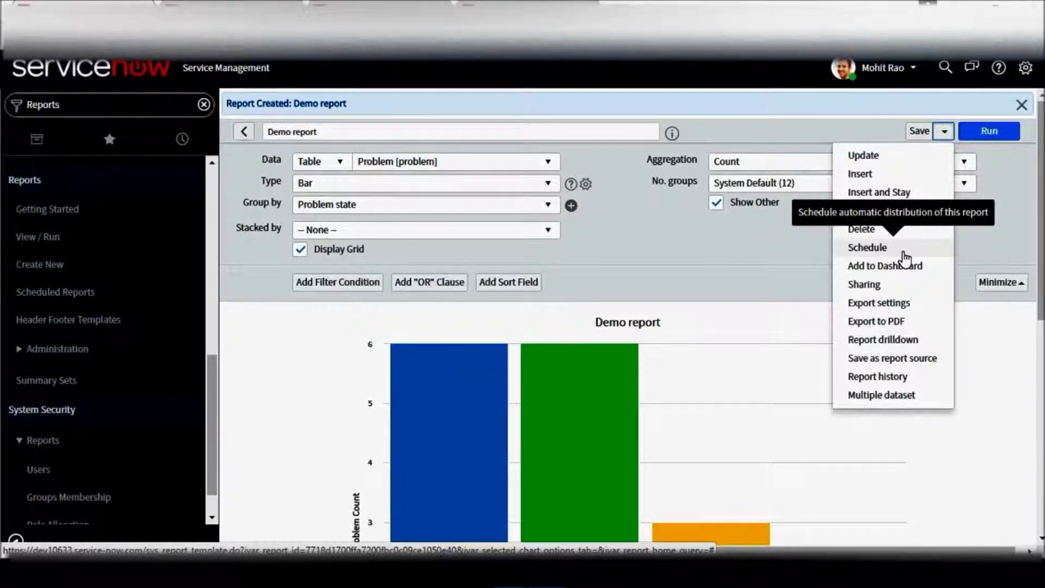
Export Demo report to a portrait PDF and open the downloaded sys_report (1).pdf.
{"action": "left_click", "coordinate": [904, 323]}
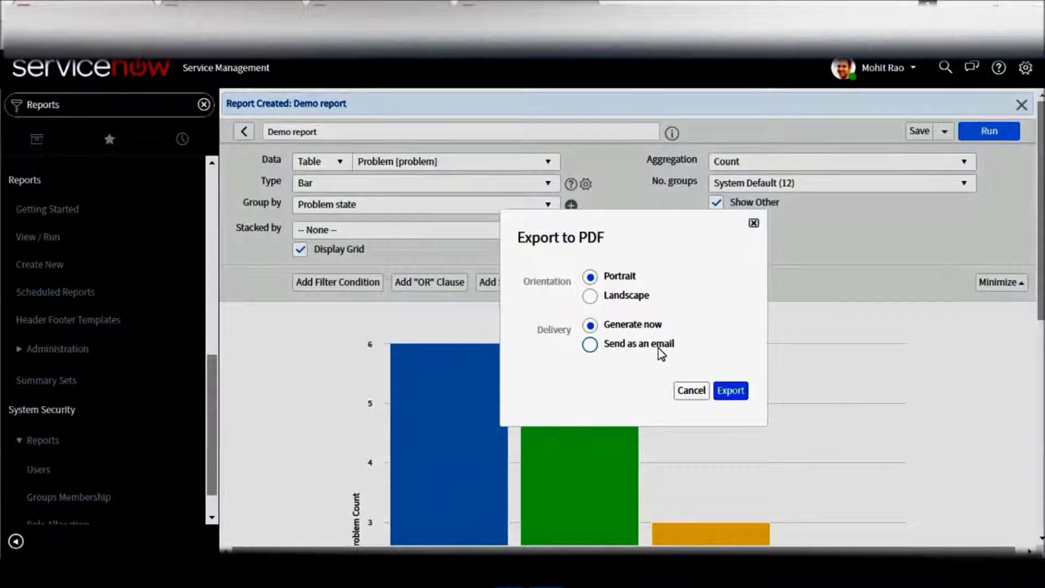
{"action": "left_click", "coordinate": [728, 391]}
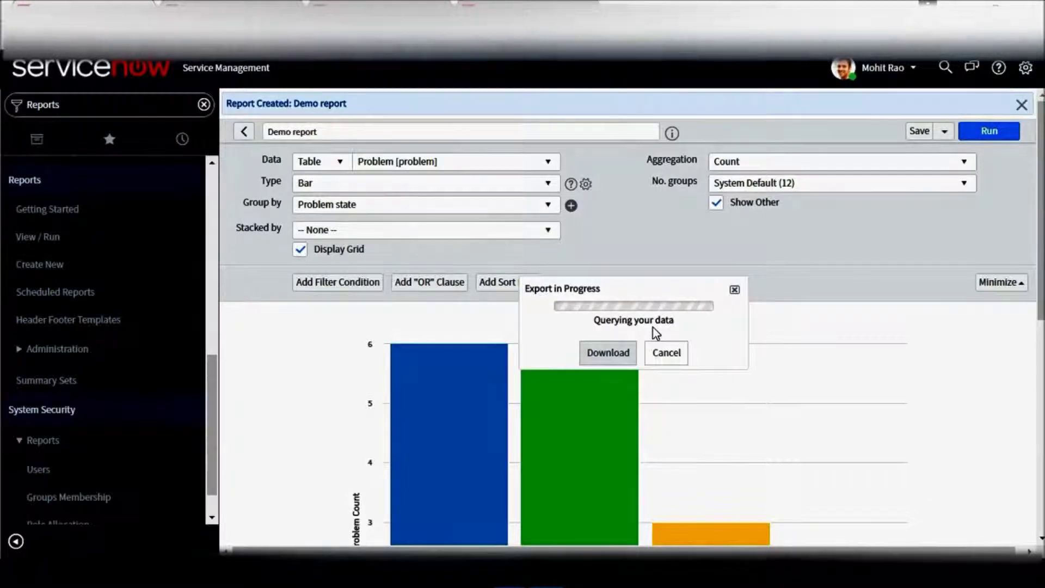
{"action": "left_click", "coordinate": [629, 350]}
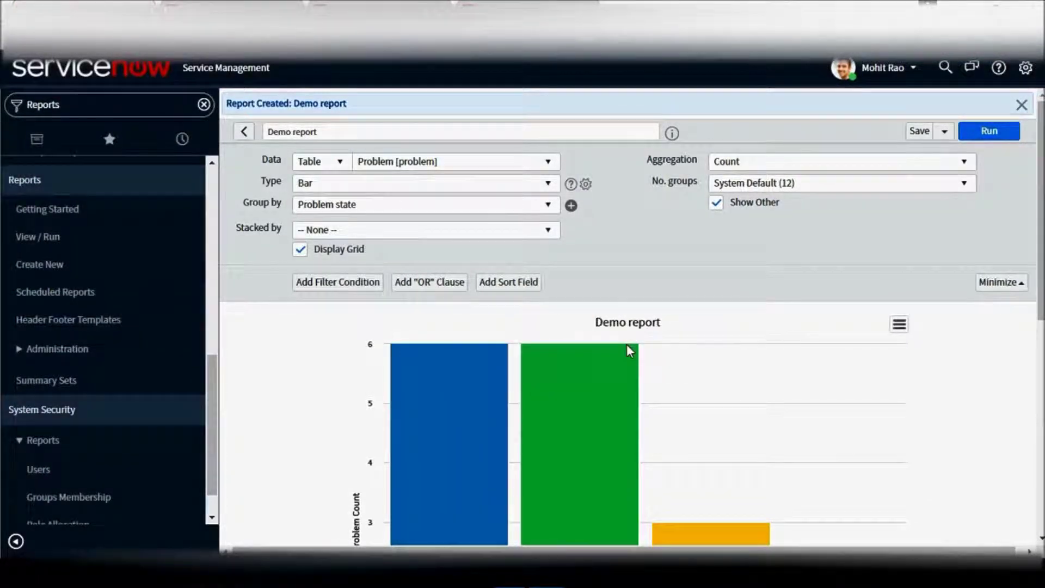
{"action": "left_click", "coordinate": [77, 538]}
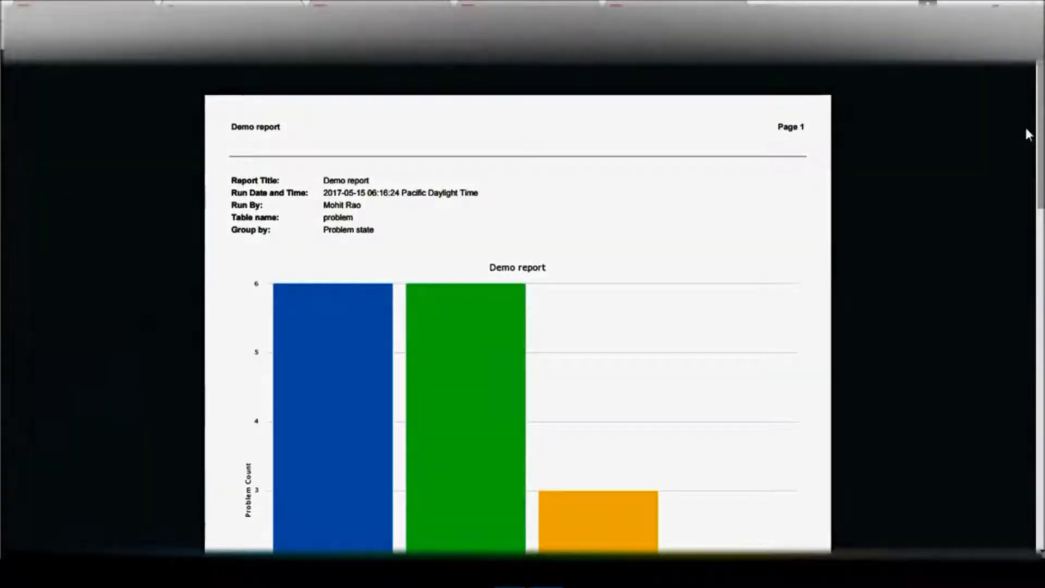
Scroll through the PDF to check the Problem state table's 17-problem total.
{"action": "scroll", "coordinate": [1021, 206], "scroll_direction": "down", "scroll_amount": 3}
{"action": "scroll", "coordinate": [1010, 261], "scroll_direction": "down", "scroll_amount": 7}
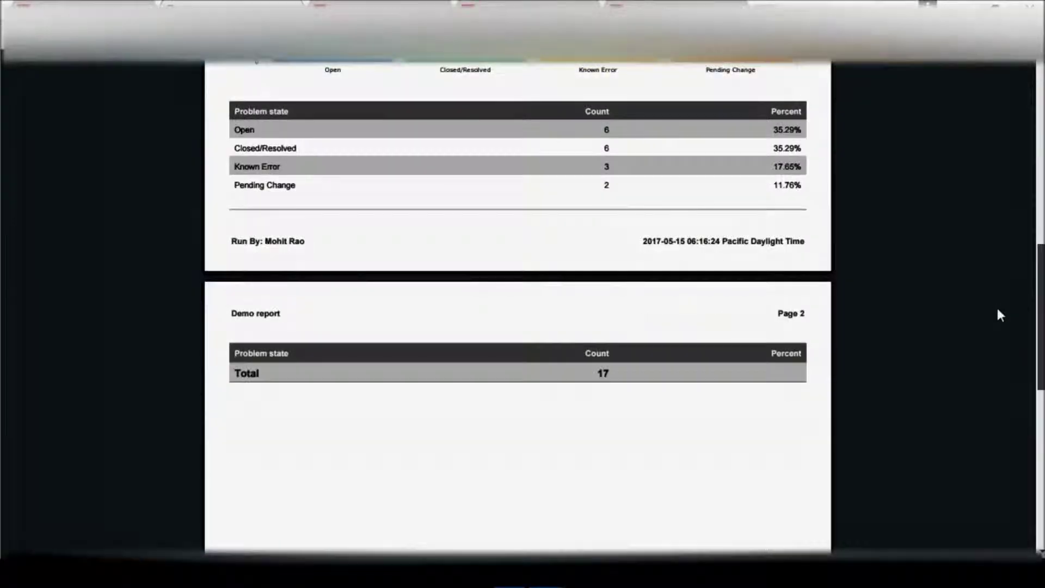
{"action": "scroll", "coordinate": [988, 349], "scroll_direction": "down", "scroll_amount": 6}
{"action": "scroll", "coordinate": [1009, 187], "scroll_direction": "up", "scroll_amount": 12}
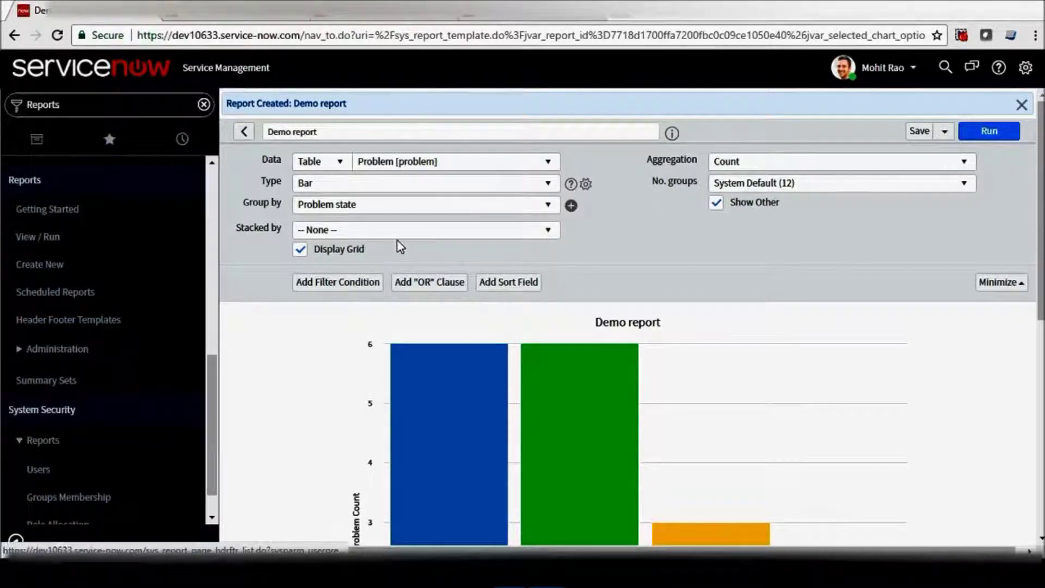
Switch the report's data table to Incident and group the bars by Reassignment count.
{"action": "left_click", "coordinate": [549, 162]}
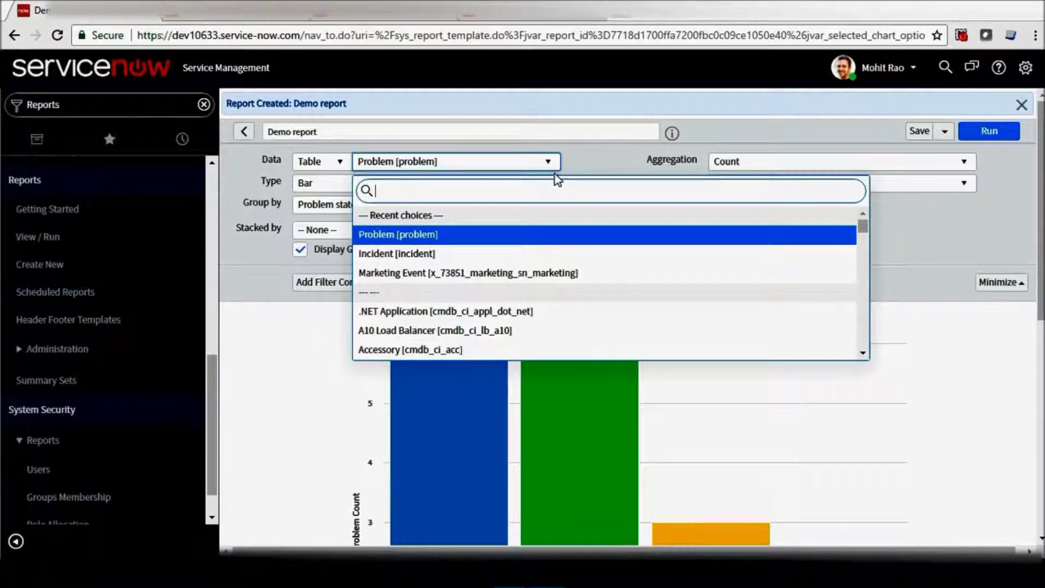
{"action": "left_click", "coordinate": [426, 254]}
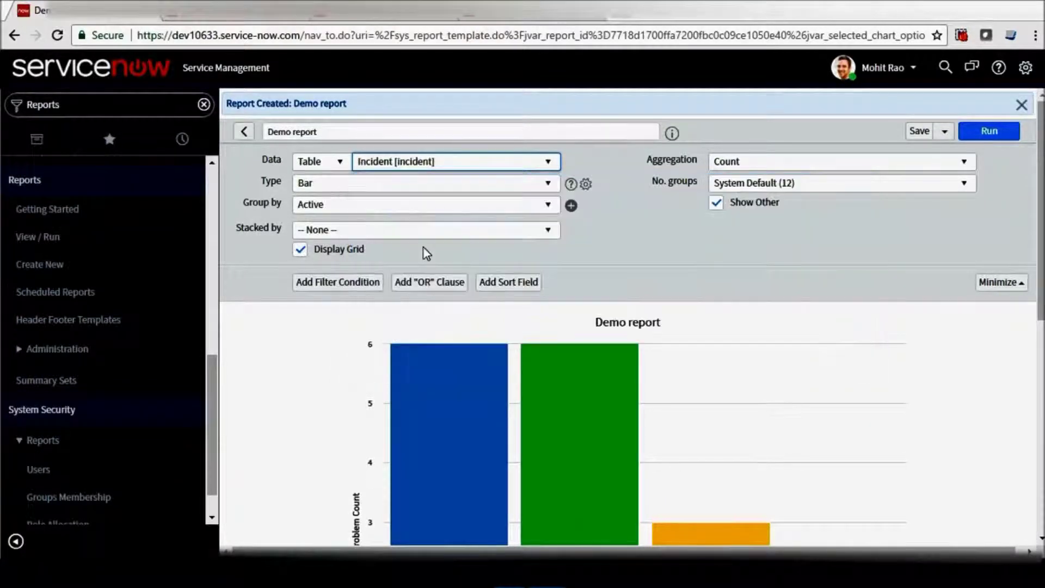
{"action": "left_click", "coordinate": [443, 205]}
{"action": "type", "text": "rea"}
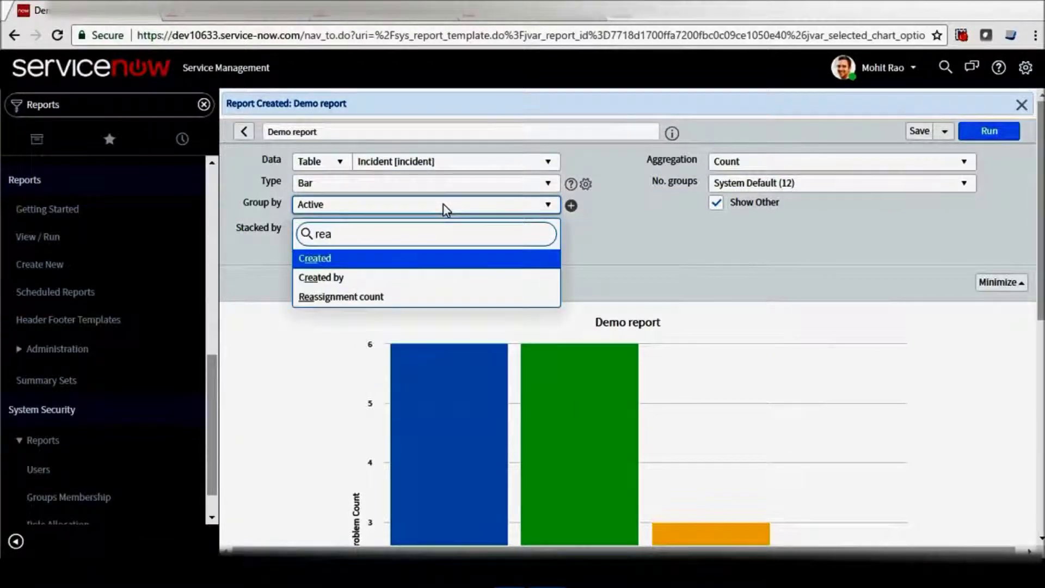
{"action": "key", "text": "Down"}
{"action": "key", "text": "Down"}
{"action": "key", "text": "Return"}
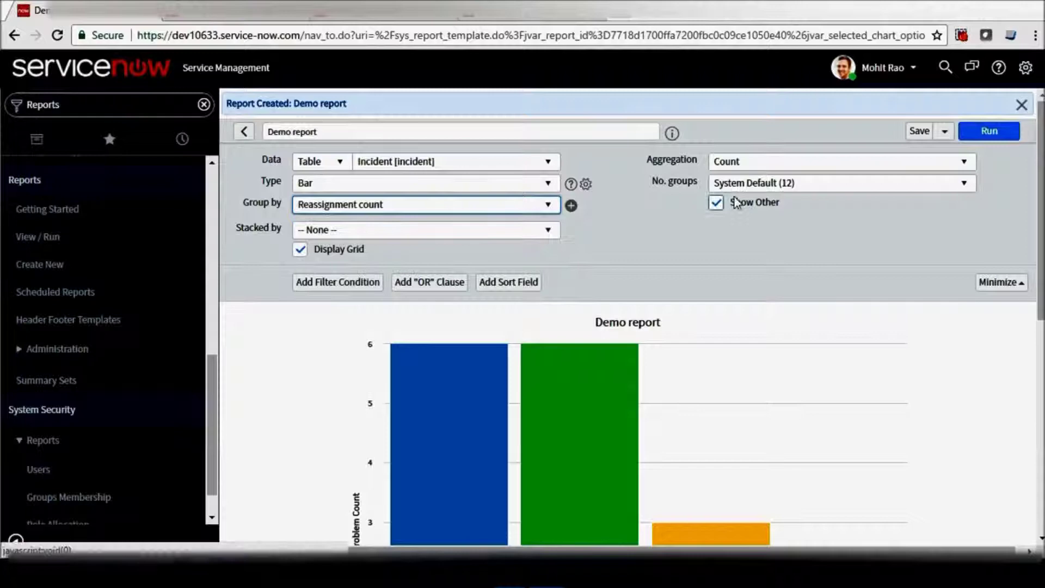
{"action": "scroll", "coordinate": [857, 131], "scroll_direction": "down", "scroll_amount": 2}
{"action": "scroll", "coordinate": [857, 131], "scroll_direction": "up", "scroll_amount": 1}
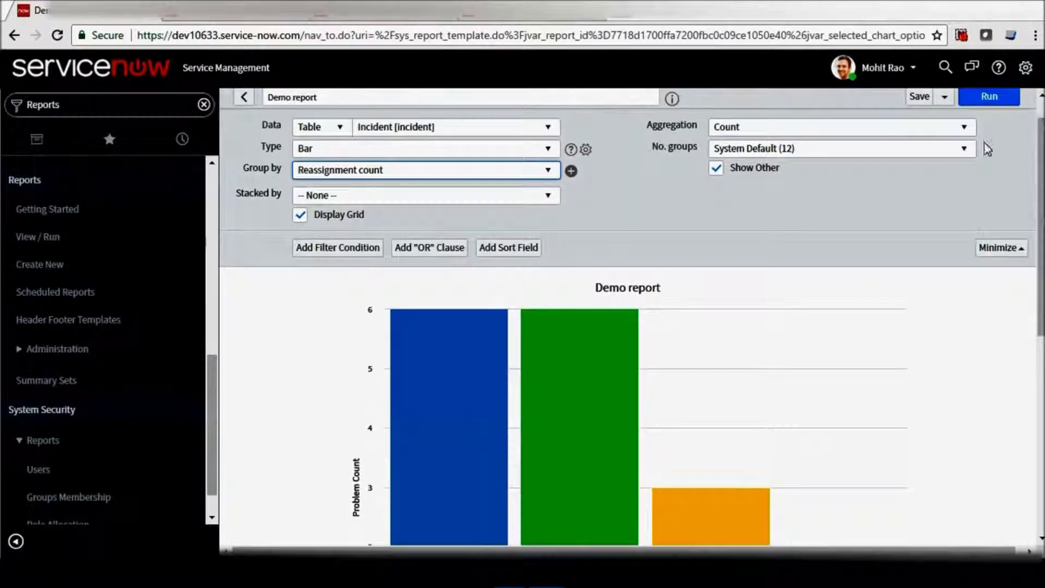
Set aggregation to Sum of Reassignment count, run the report, and review the chart.
{"action": "left_click", "coordinate": [858, 128]}
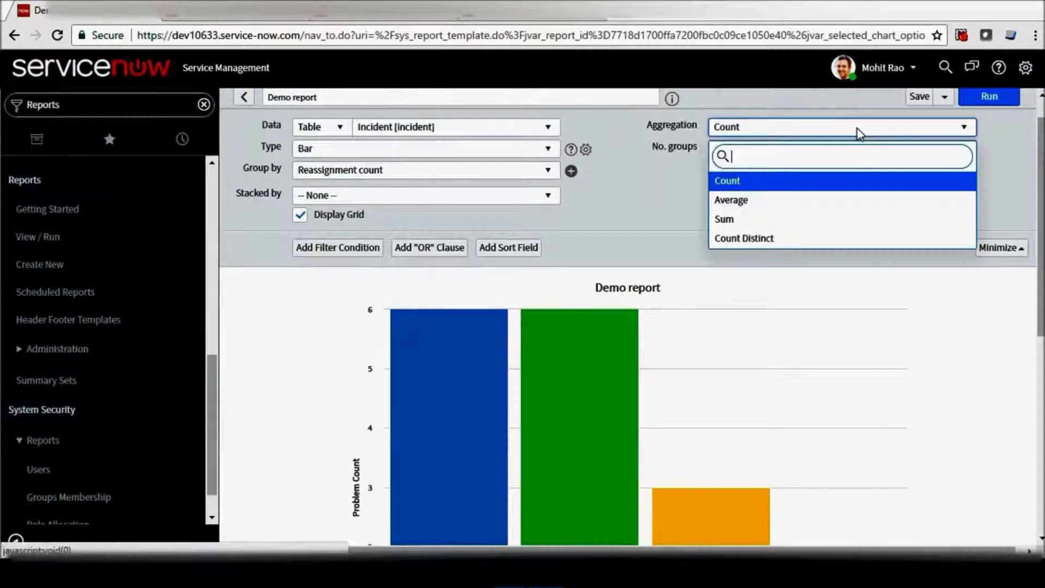
{"action": "left_click", "coordinate": [815, 222]}
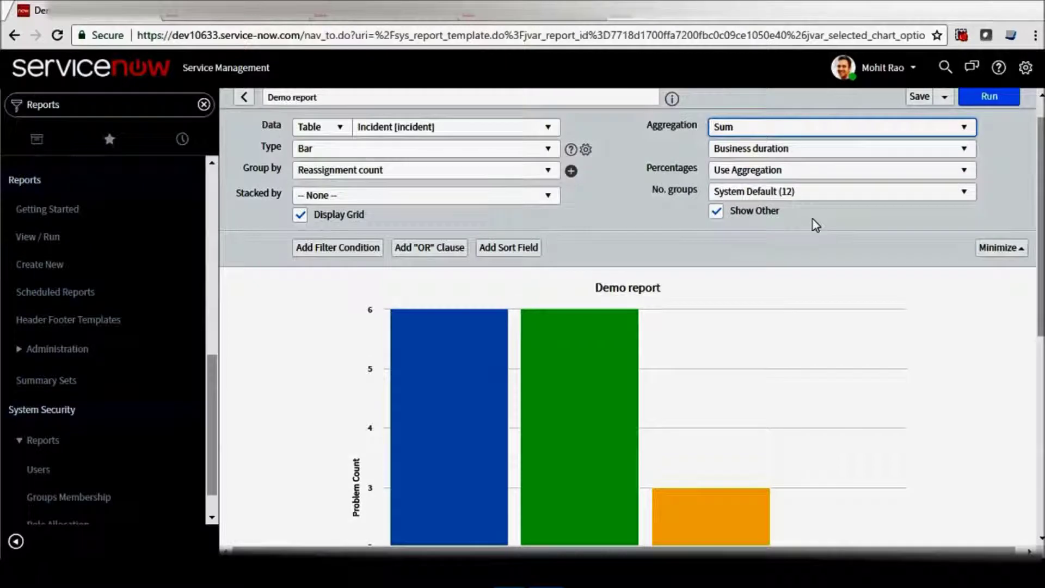
{"action": "left_click", "coordinate": [797, 147]}
{"action": "type", "text": "rea"}
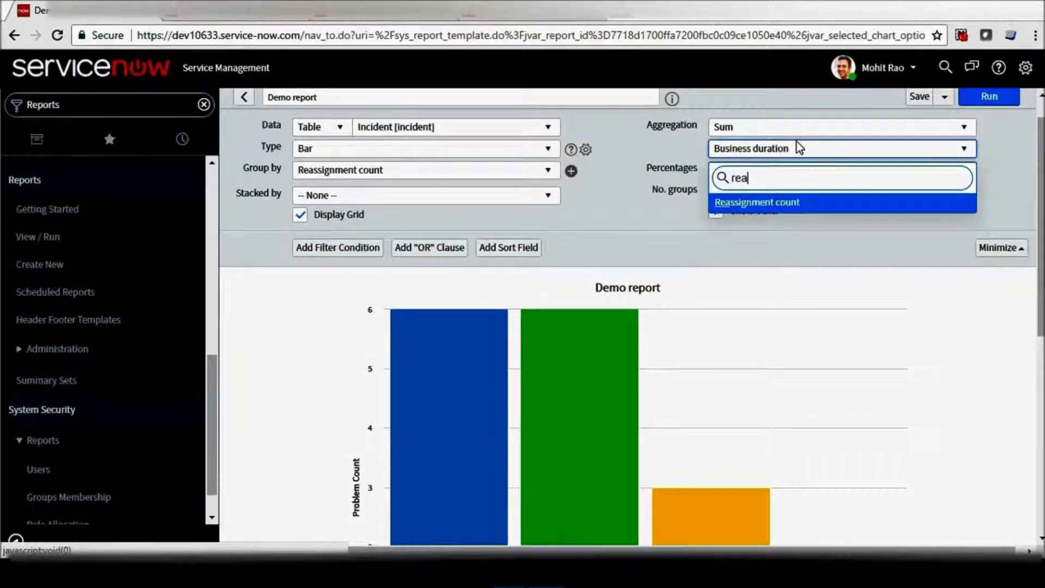
{"action": "key", "text": "Return"}
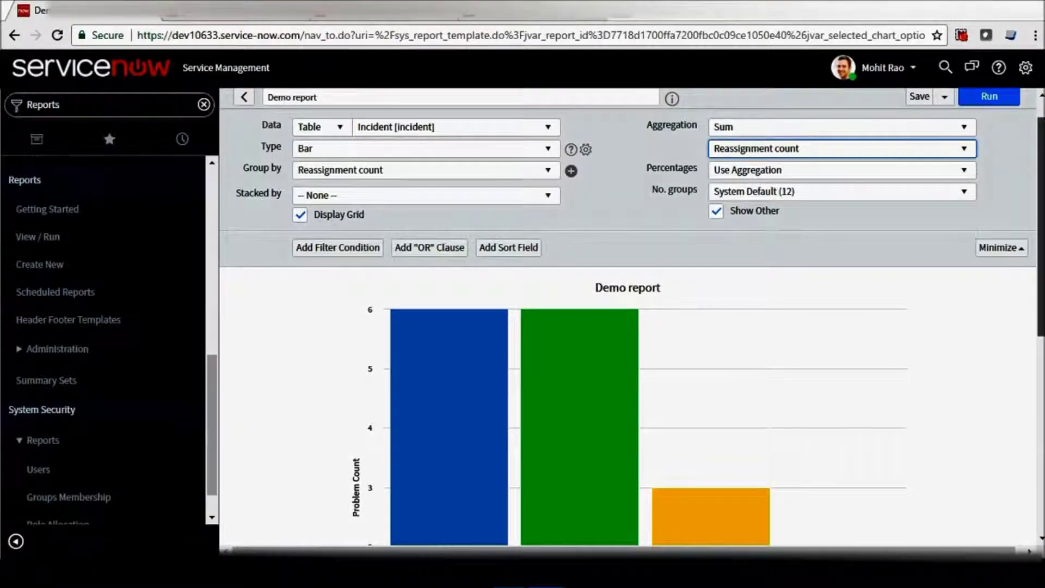
{"action": "left_click", "coordinate": [999, 107]}
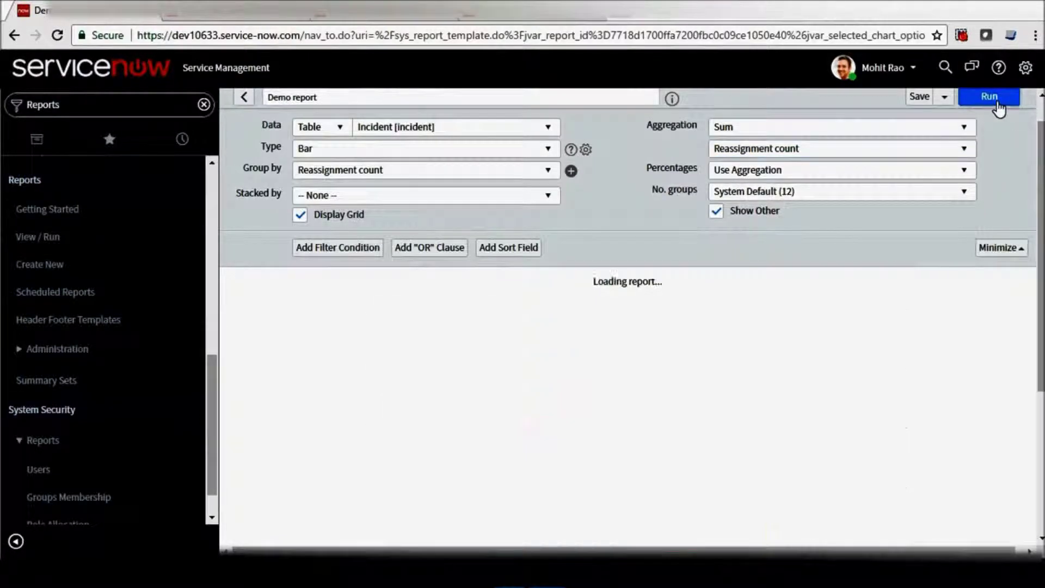
{"action": "scroll", "coordinate": [554, 301], "scroll_direction": "down", "scroll_amount": 4}
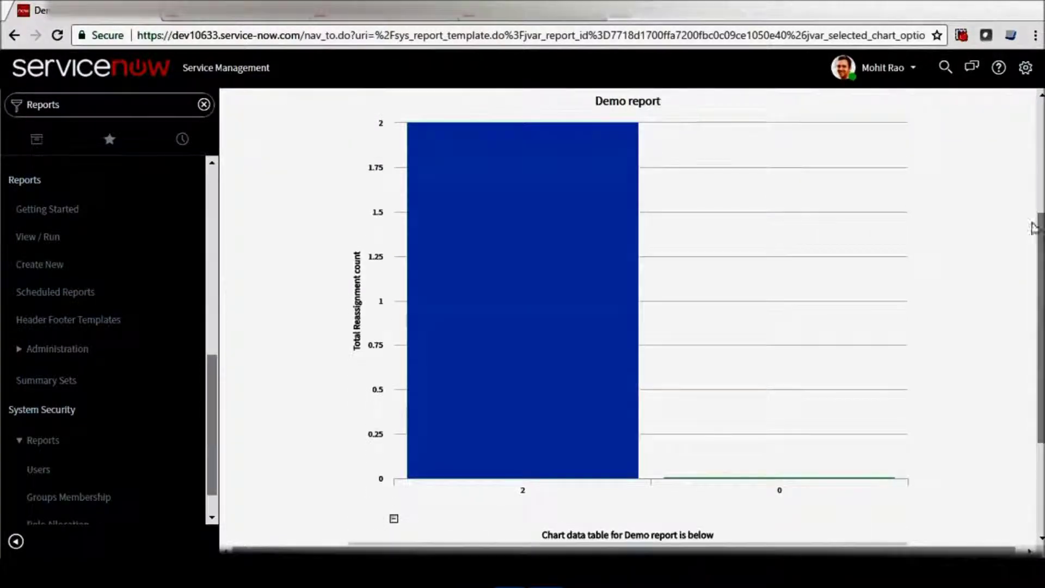
{"action": "mouse_move", "coordinate": [554, 300]}
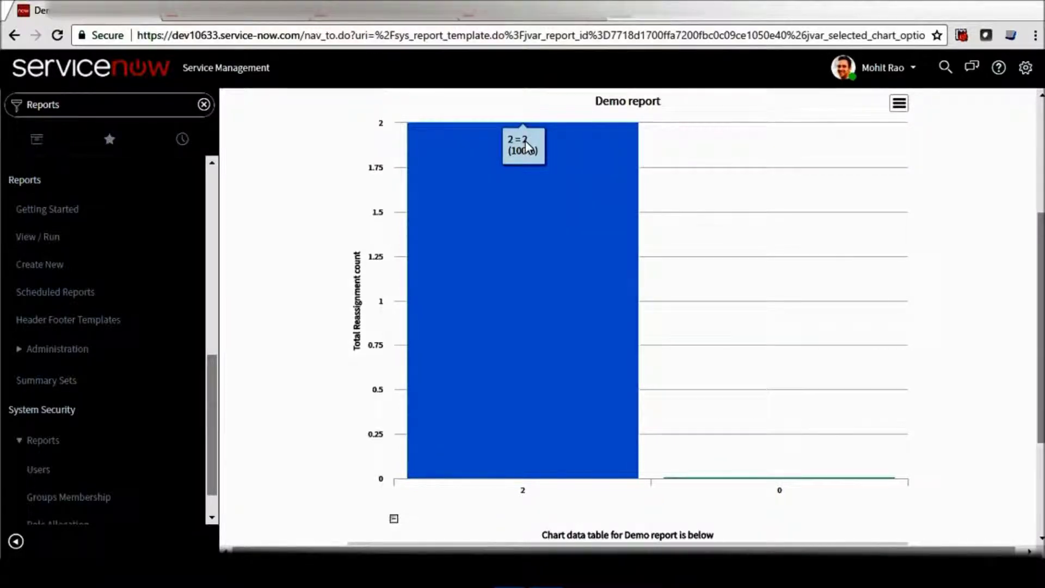
{"action": "mouse_move", "coordinate": [730, 479]}
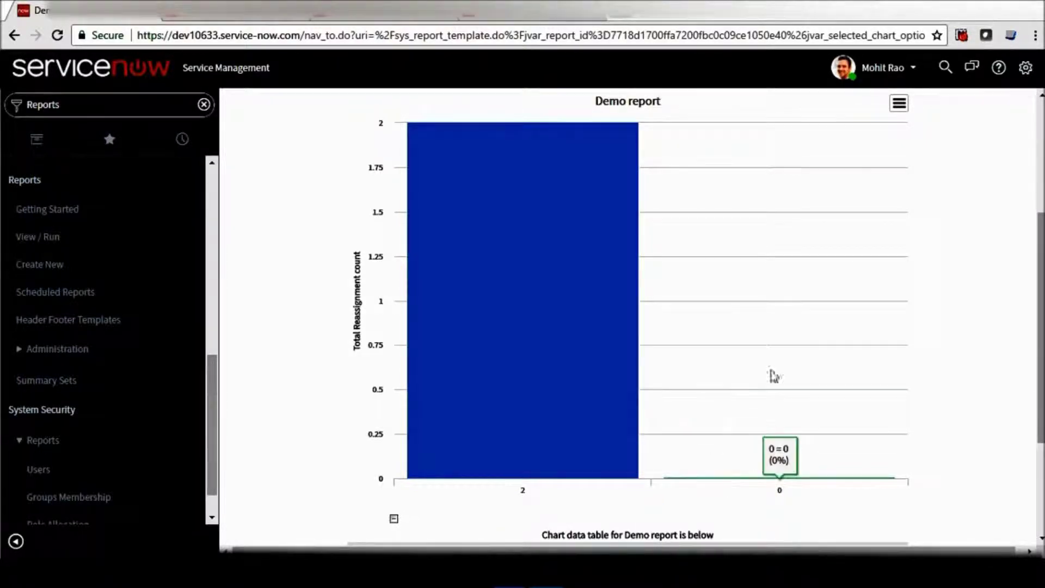
{"action": "scroll", "coordinate": [730, 478], "scroll_direction": "down", "scroll_amount": 3}
{"action": "scroll", "coordinate": [993, 188], "scroll_direction": "up", "scroll_amount": 6}
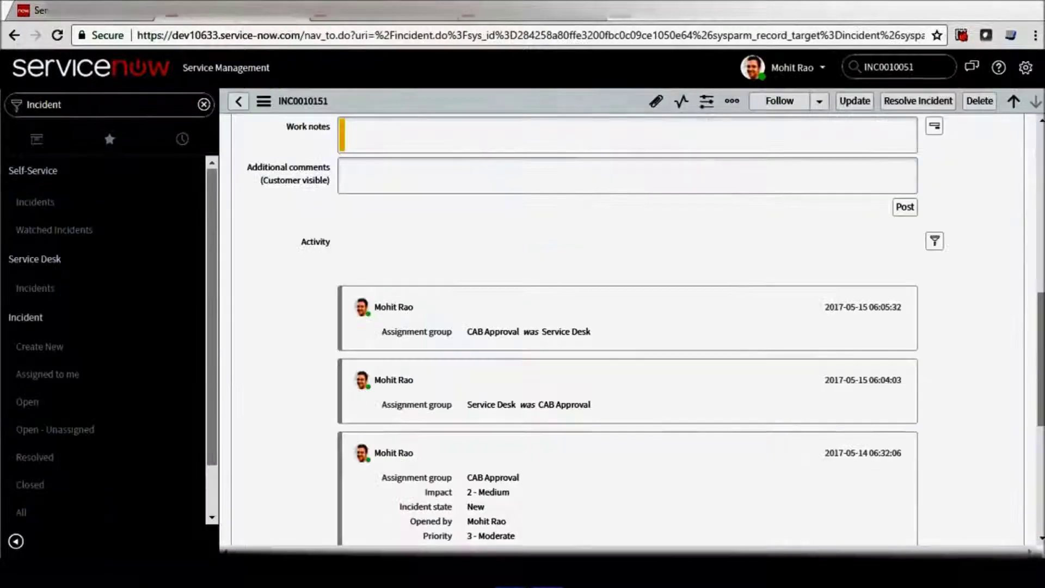
Open the incidents list and inspect incident INC0010149, then return to the list.
{"action": "scroll", "coordinate": [413, 305], "scroll_direction": "up", "scroll_amount": 3}
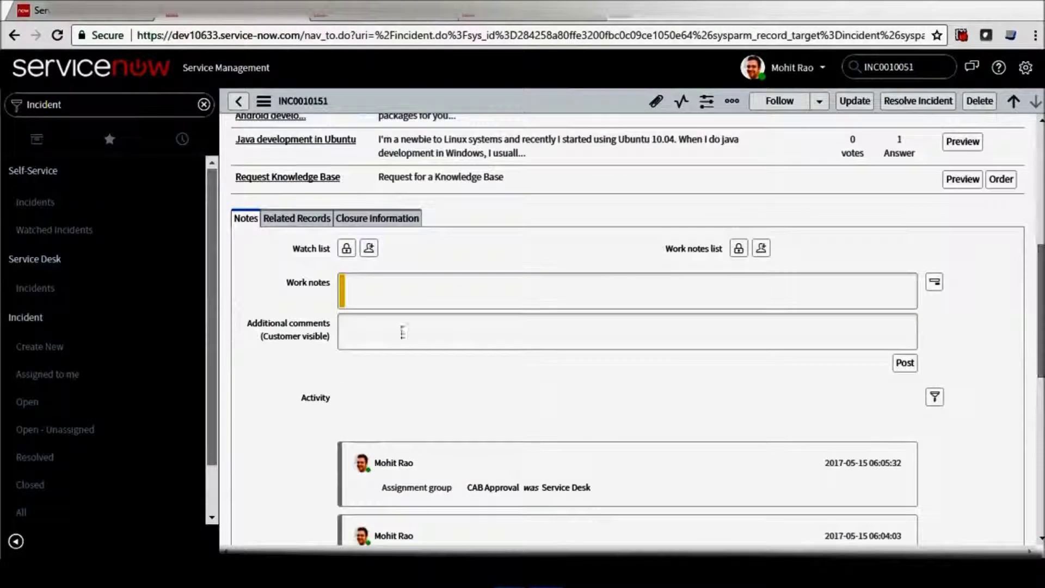
{"action": "left_click", "coordinate": [73, 509]}
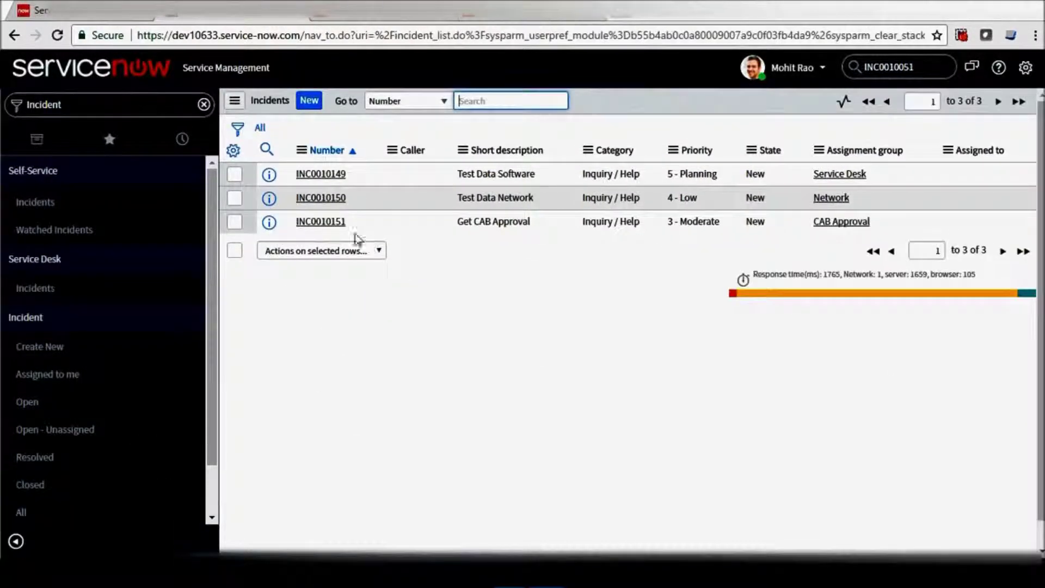
{"action": "left_click", "coordinate": [342, 180]}
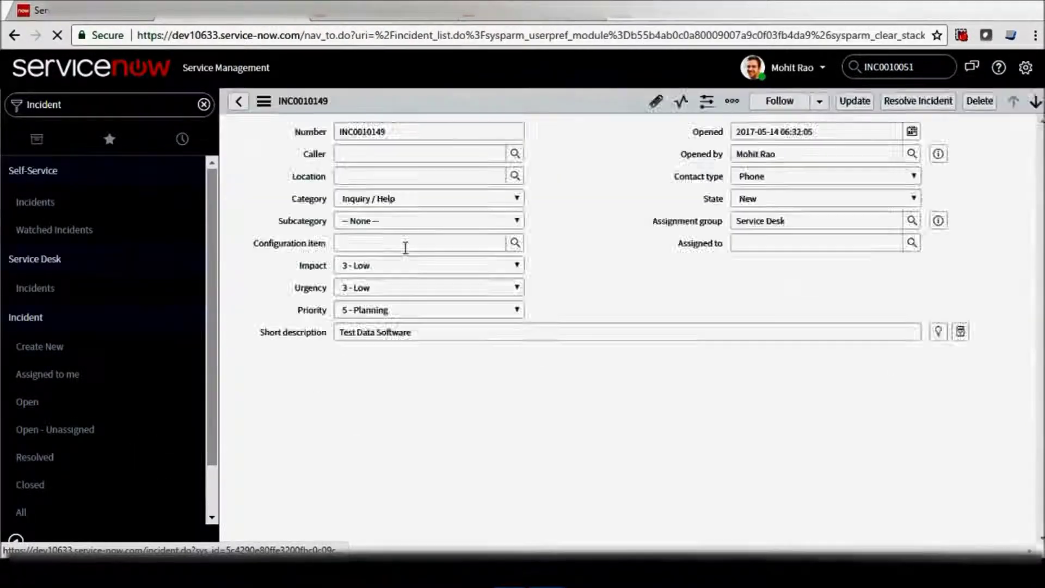
{"action": "scroll", "coordinate": [811, 328], "scroll_direction": "down", "scroll_amount": 10}
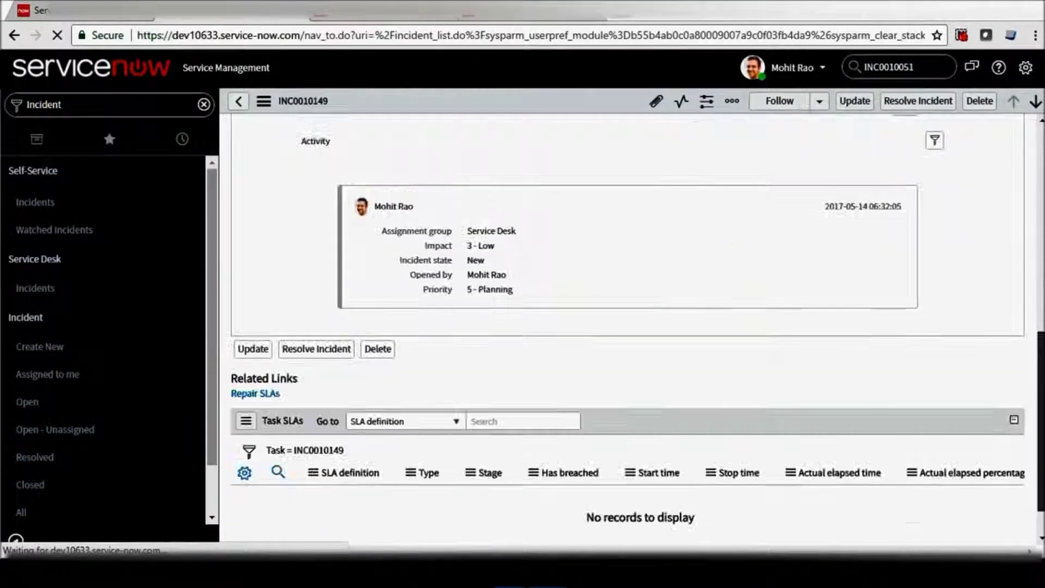
{"action": "scroll", "coordinate": [883, 366], "scroll_direction": "up", "scroll_amount": 5}
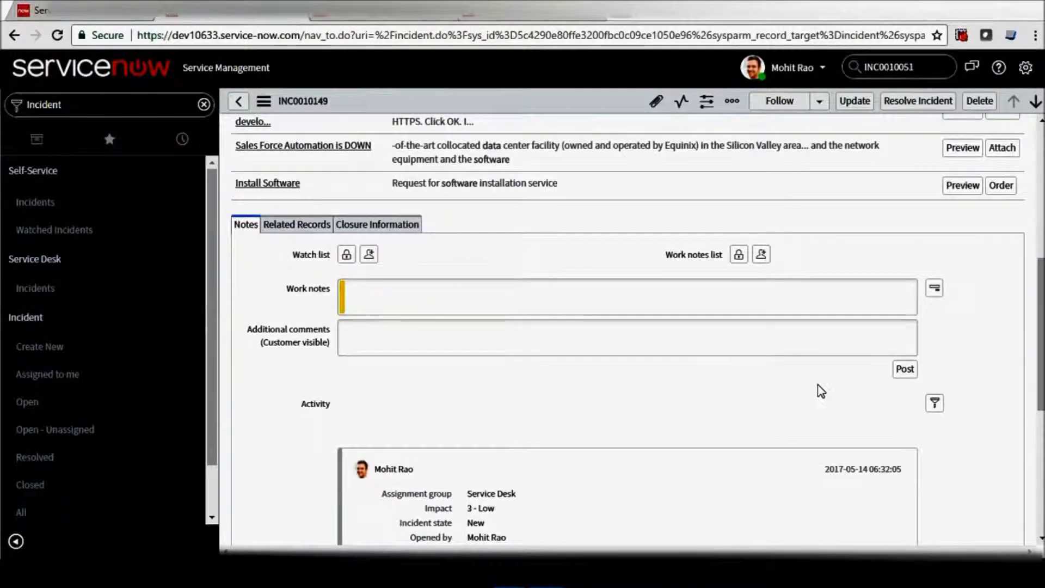
{"action": "left_click", "coordinate": [238, 103]}
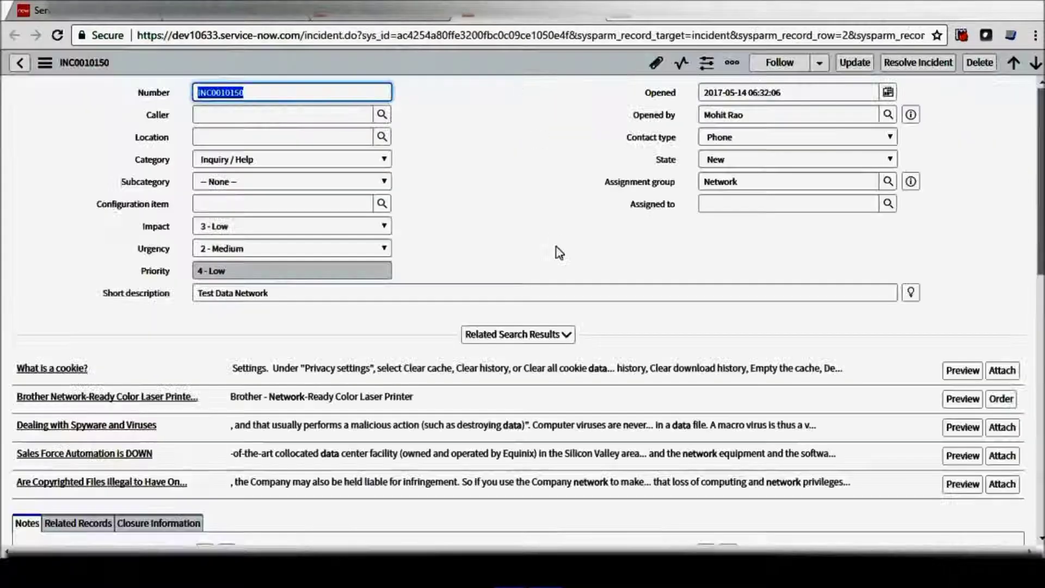
{"action": "scroll", "coordinate": [905, 319], "scroll_direction": "down", "scroll_amount": 10}
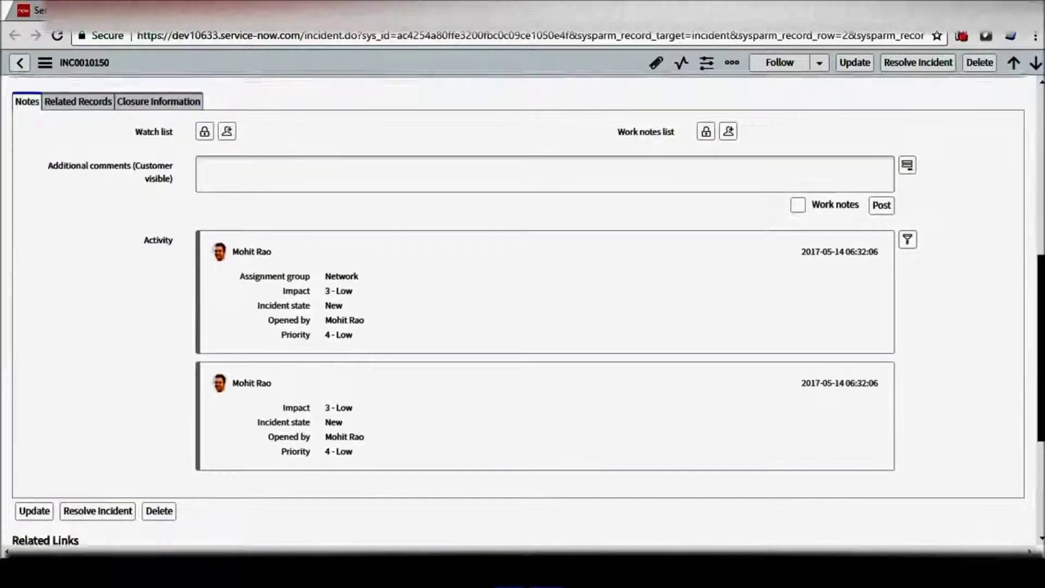
{"action": "scroll", "coordinate": [979, 245], "scroll_direction": "up", "scroll_amount": 15}
Open incident INC0010151 and review its Activity stream's assignment group changes.
{"action": "left_click", "coordinate": [229, 10]}
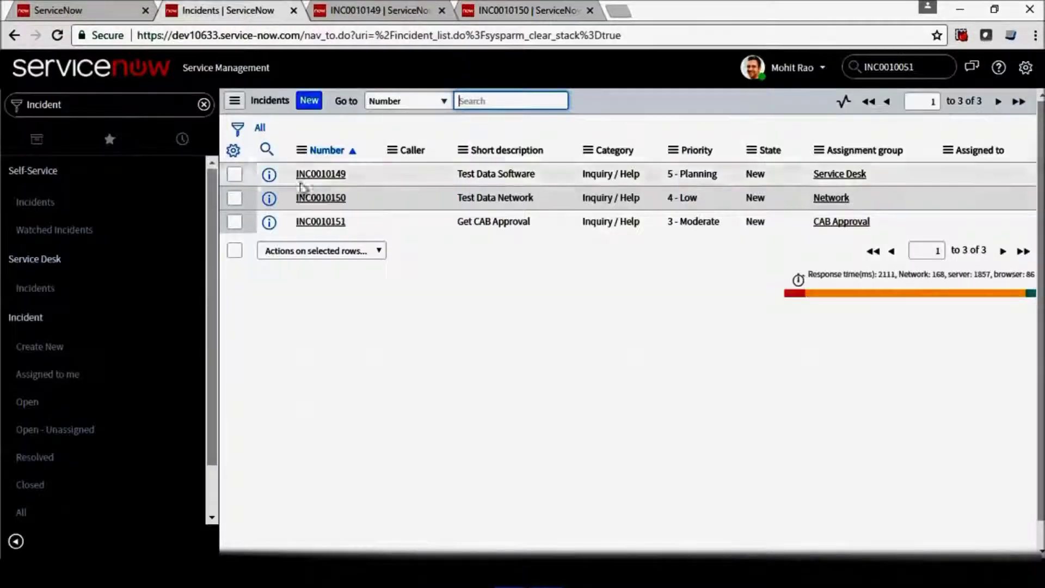
{"action": "left_click", "coordinate": [325, 223]}
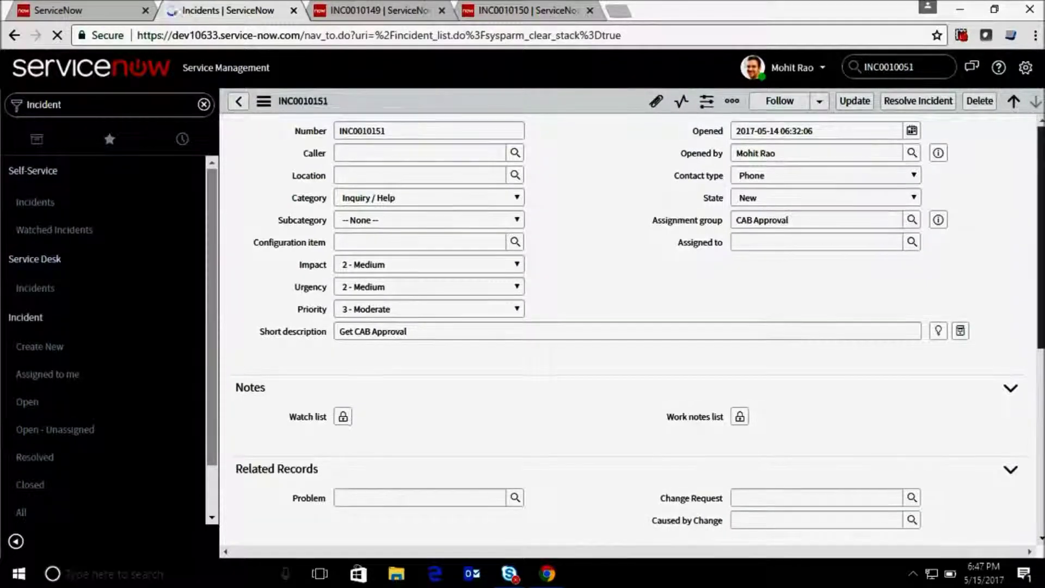
{"action": "scroll", "coordinate": [626, 326], "scroll_direction": "down", "scroll_amount": 7}
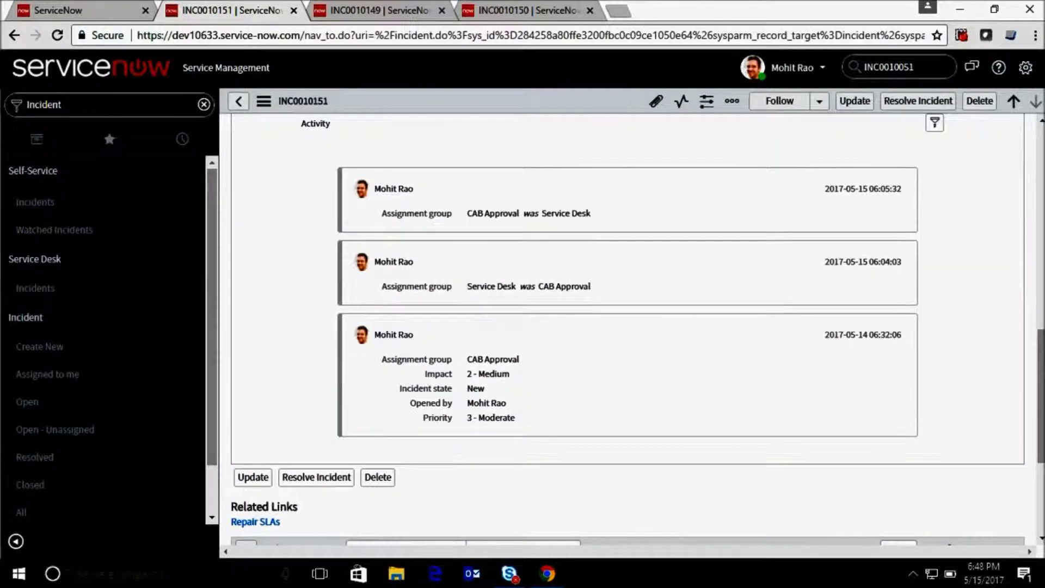
{"action": "scroll", "coordinate": [626, 326], "scroll_direction": "up", "scroll_amount": 10}
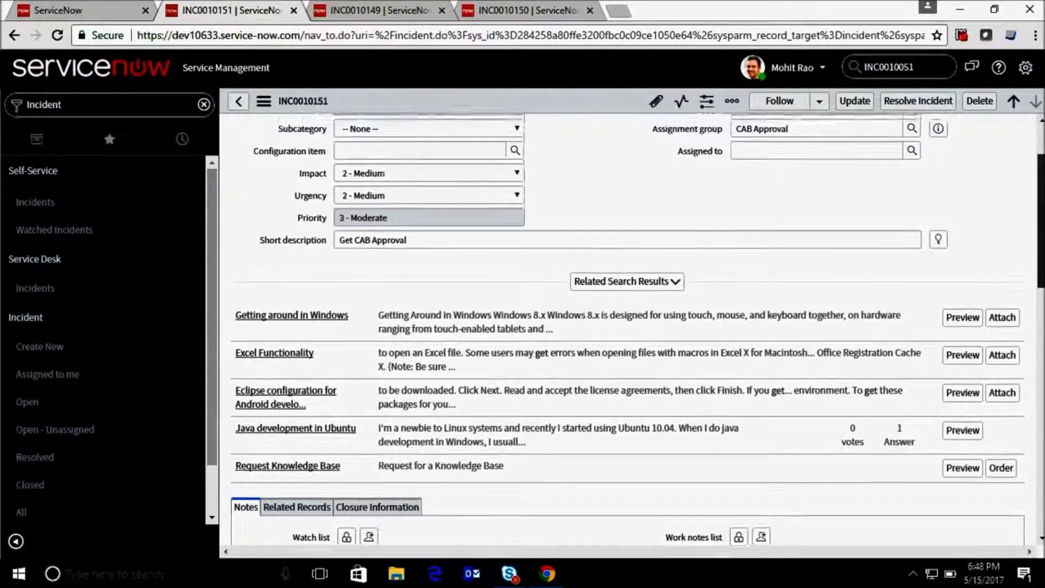
{"action": "scroll", "coordinate": [626, 326], "scroll_direction": "up", "scroll_amount": 3}
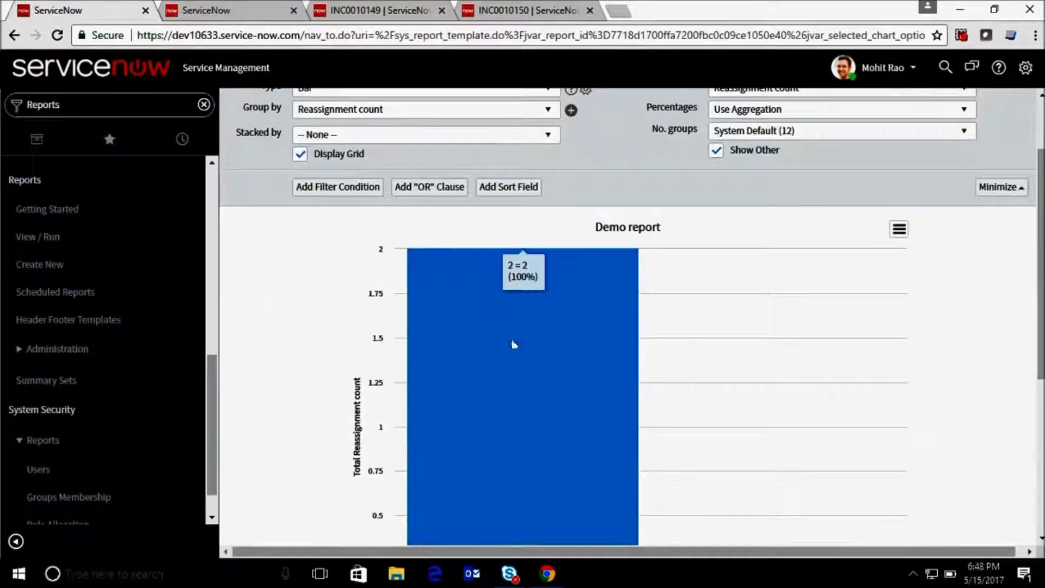
Go to Reports > Scheduled Reports to see the empty Scheduled Email of Reports list.
{"action": "scroll", "coordinate": [1039, 261], "scroll_direction": "up", "scroll_amount": 2}
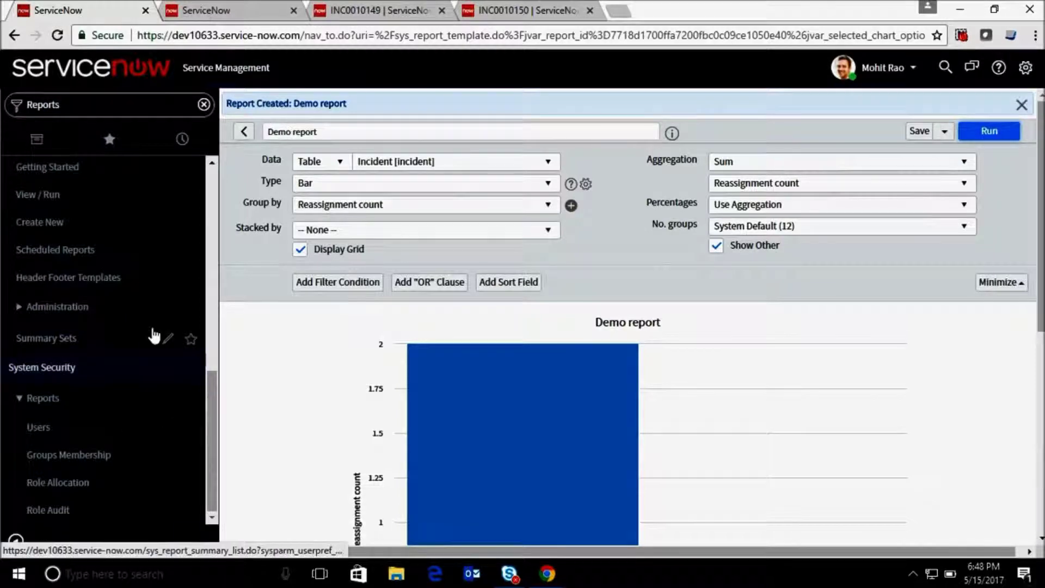
{"action": "left_click", "coordinate": [152, 254]}
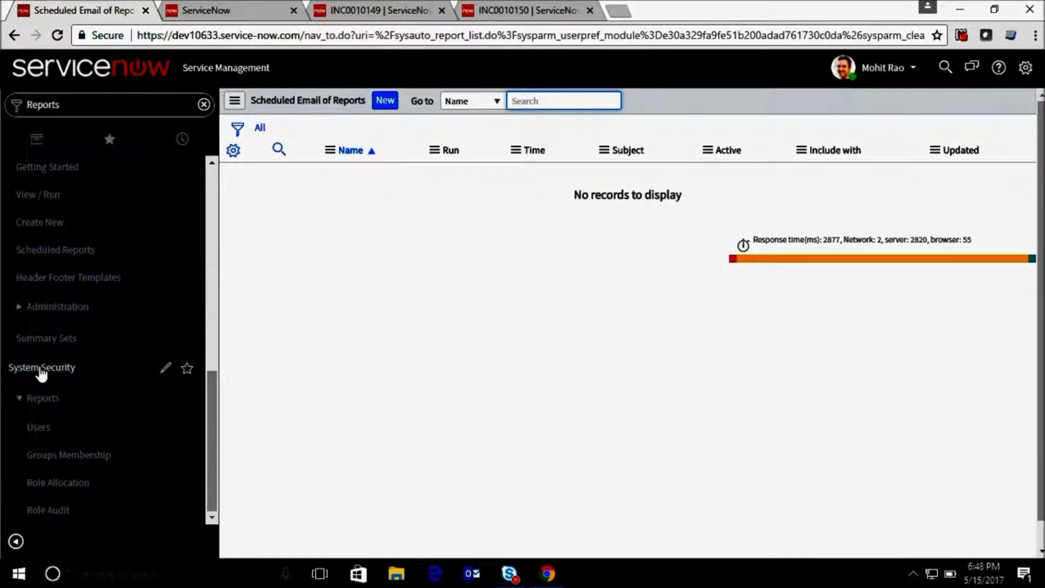
Create a scheduled email named 'demo report' for Demo report, with a recipient e-mail address.
{"action": "left_click", "coordinate": [392, 101]}
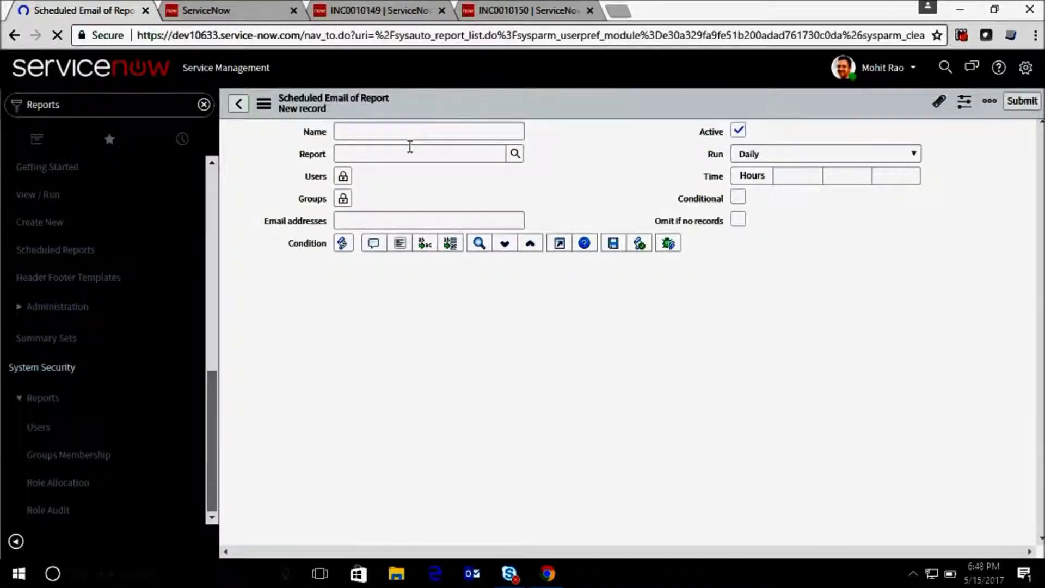
{"action": "left_click", "coordinate": [406, 134]}
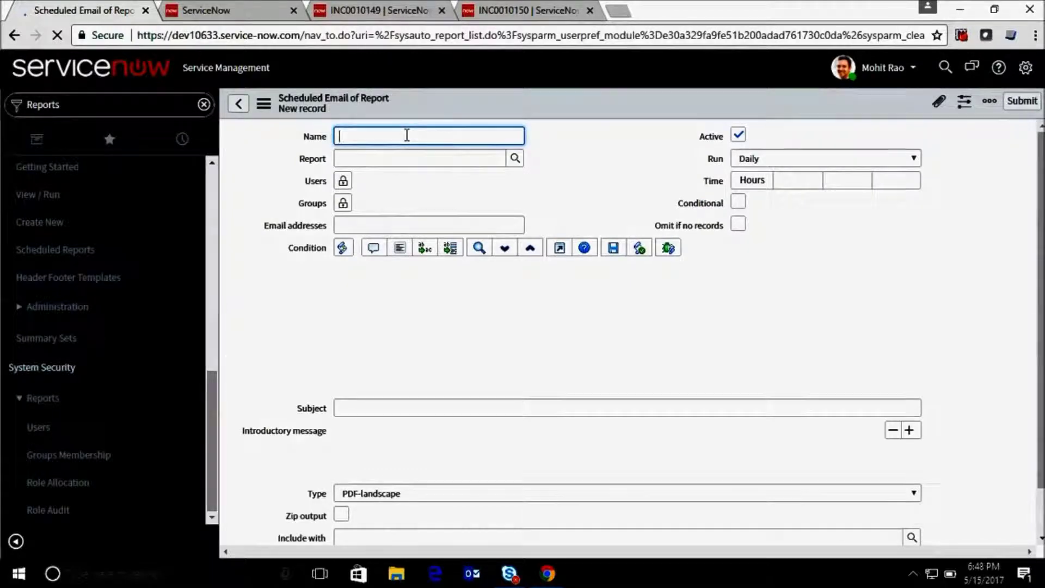
{"action": "type", "text": "d"}
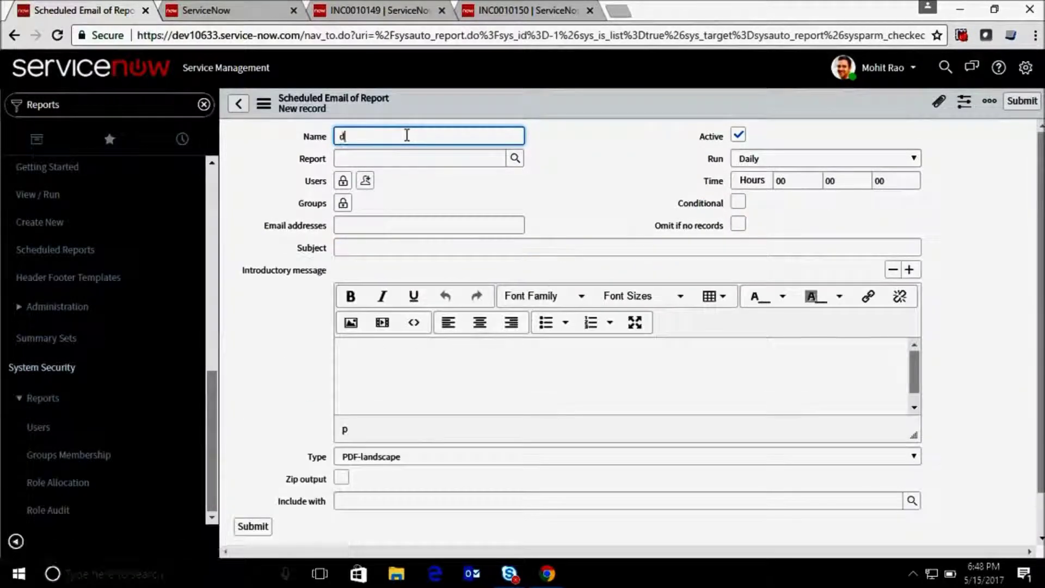
{"action": "type", "text": "emo report"}
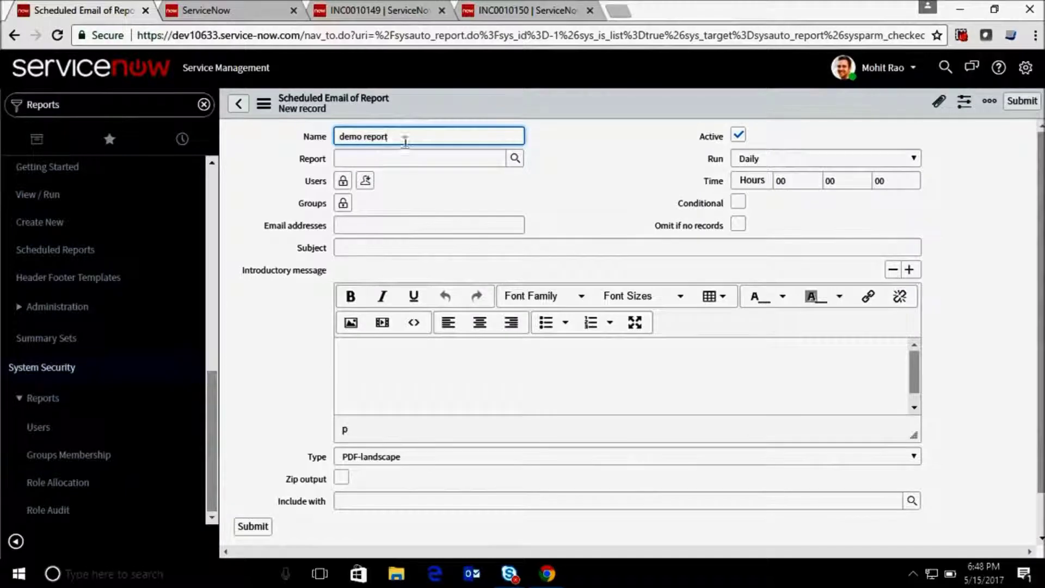
{"action": "left_click", "coordinate": [408, 157]}
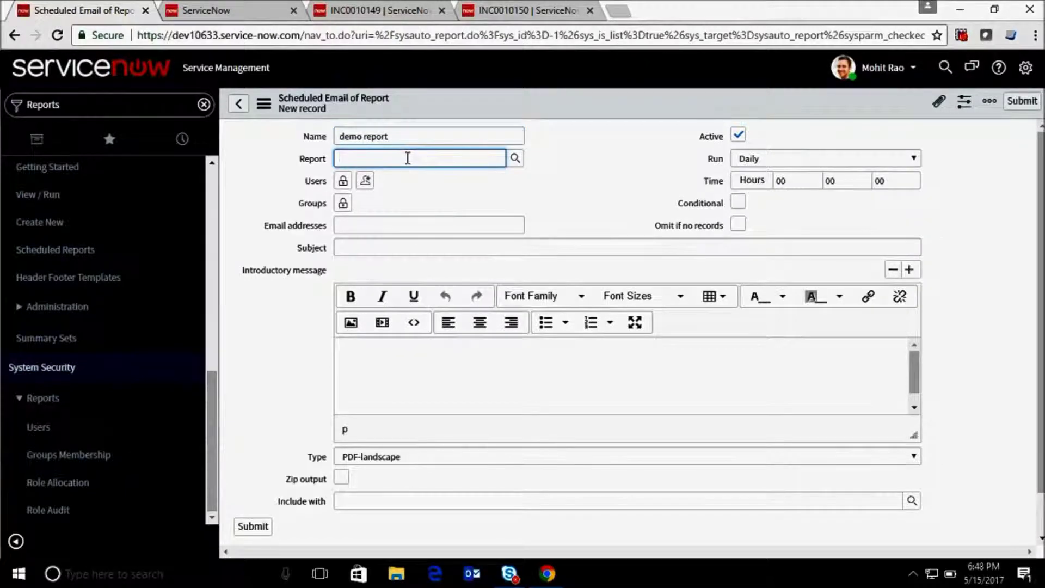
{"action": "type", "text": "demo"}
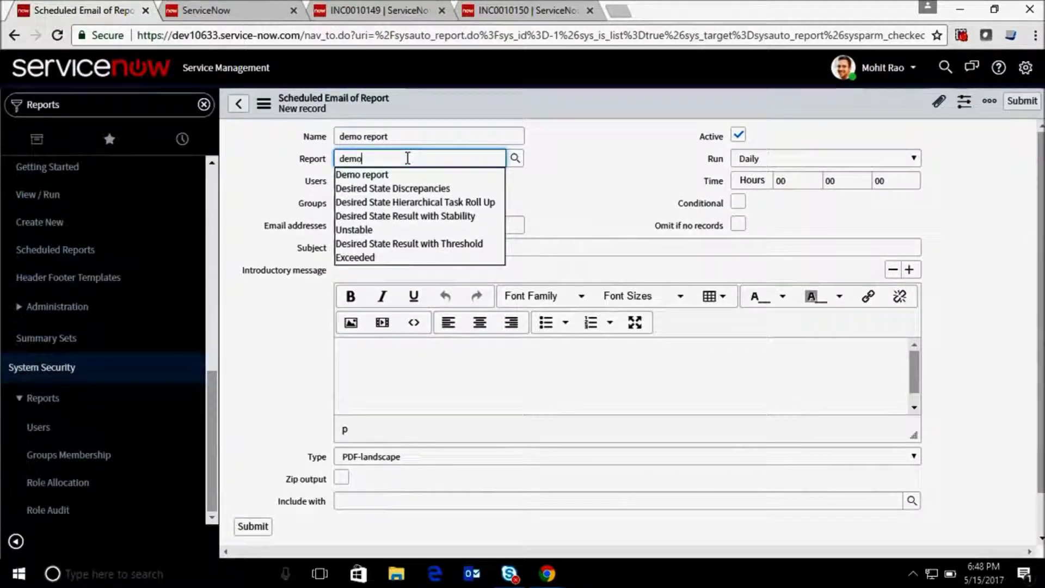
{"action": "left_click", "coordinate": [406, 175]}
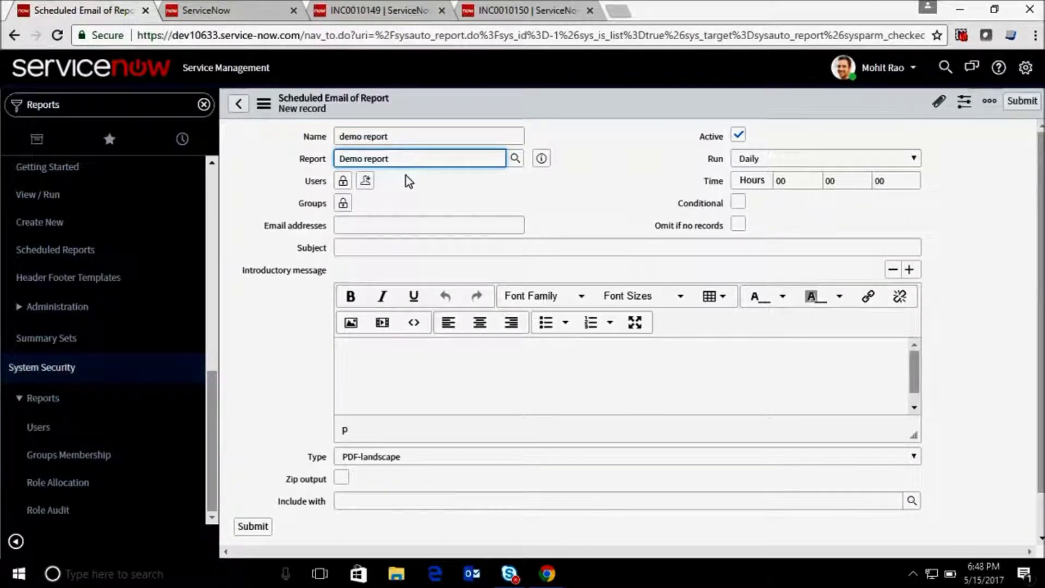
{"action": "left_click", "coordinate": [362, 224]}
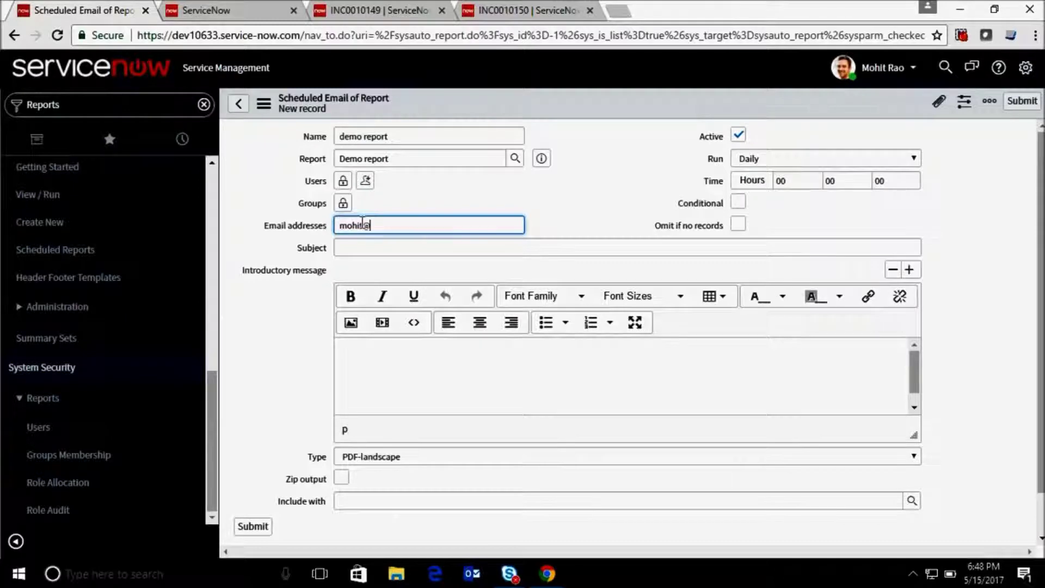
{"action": "left_click", "coordinate": [754, 159]}
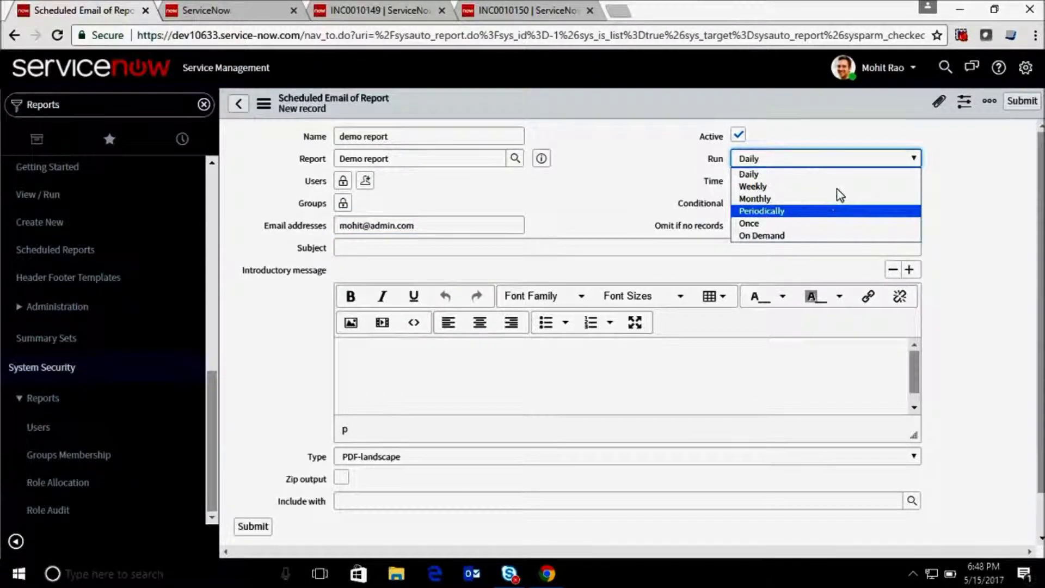
Set the schedule to run Periodically with a repeat interval of 1 day.
{"action": "left_click", "coordinate": [793, 214]}
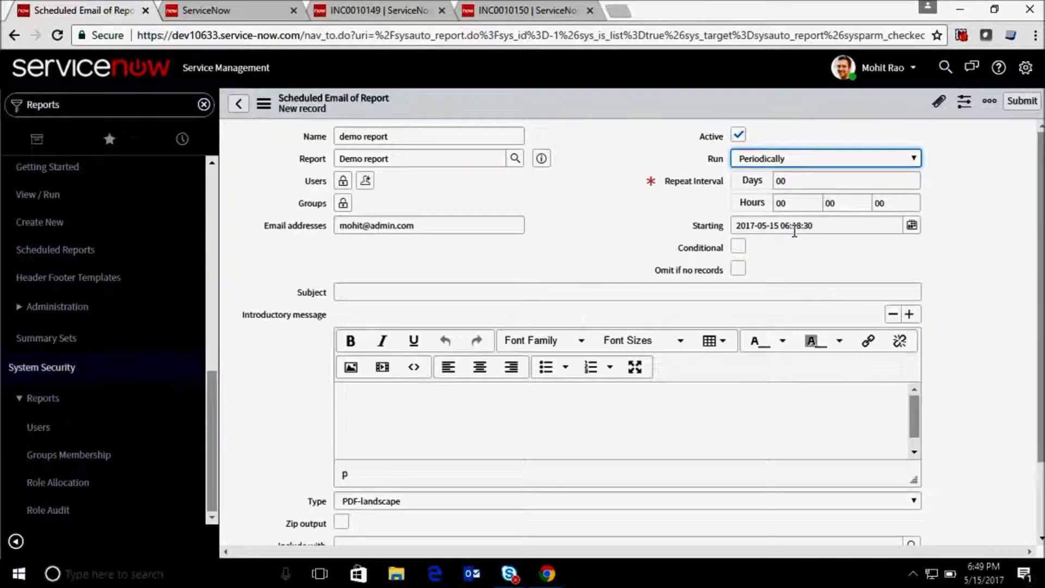
{"action": "left_click", "coordinate": [793, 180]}
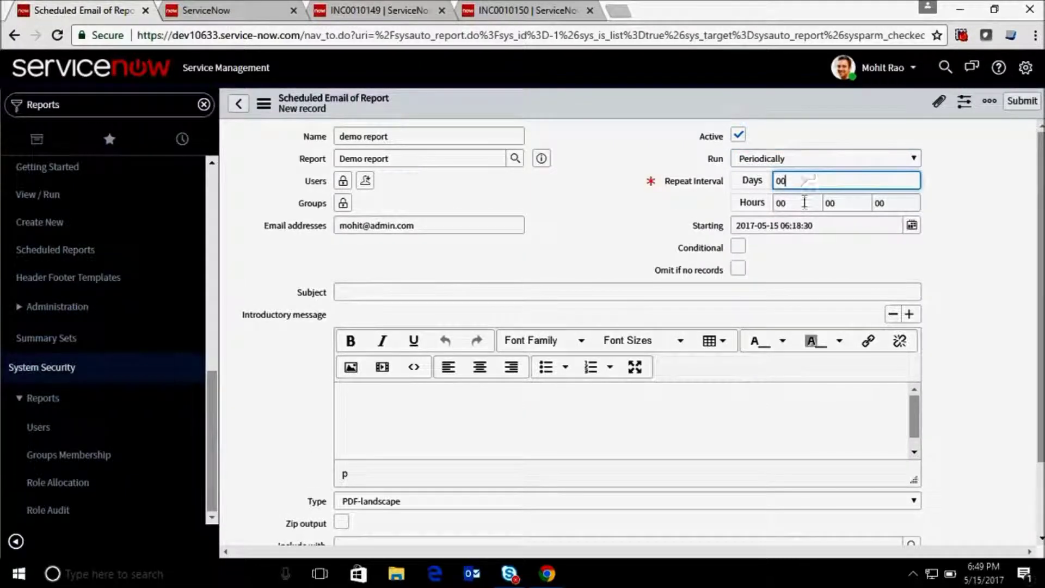
{"action": "key", "text": "BackSpace"}
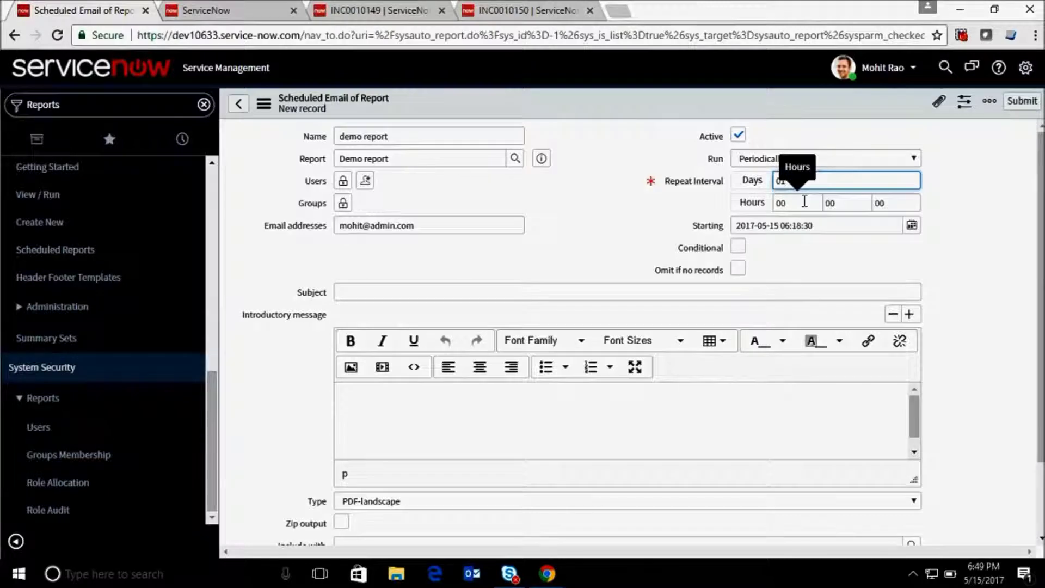
{"action": "type", "text": "1"}
{"action": "scroll", "coordinate": [741, 262], "scroll_direction": "down", "scroll_amount": 1}
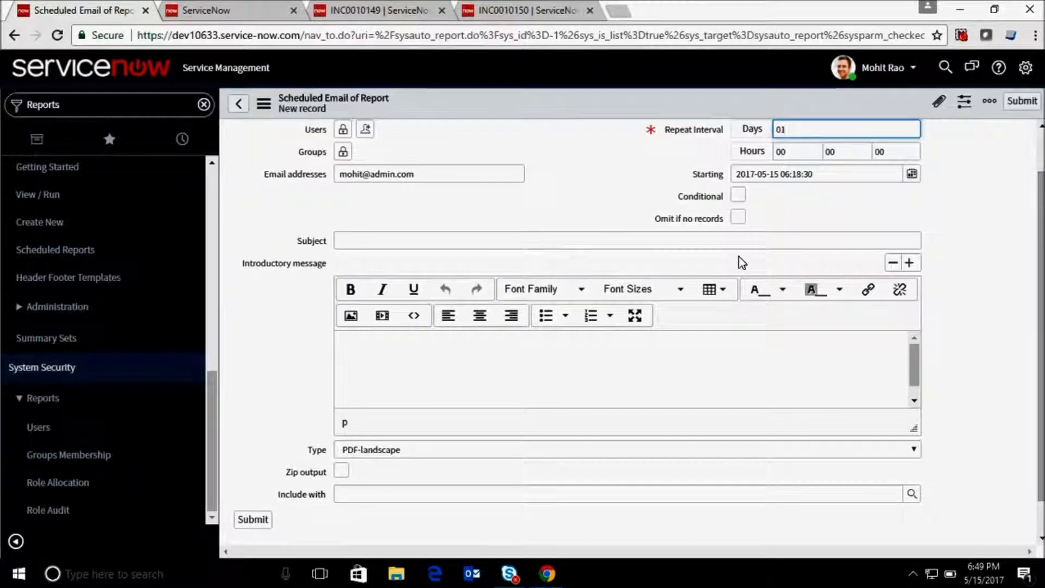
Enable Omit if no records and keep PDF-landscape as the attachment type.
{"action": "left_click", "coordinate": [738, 218]}
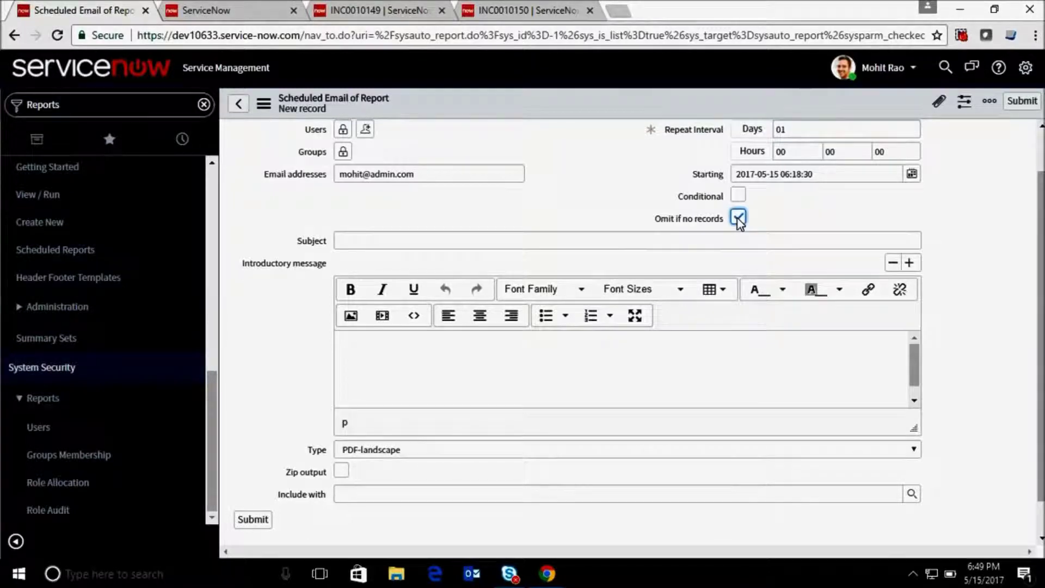
{"action": "left_click_drag", "start_coordinate": [1040, 216], "coordinate": [1041, 262]}
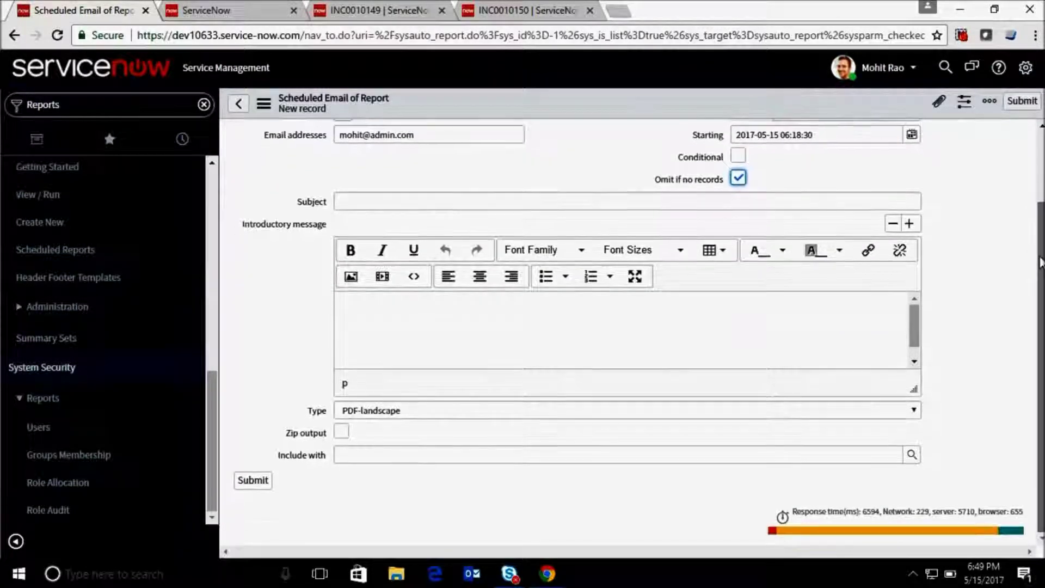
{"action": "left_click", "coordinate": [449, 411]}
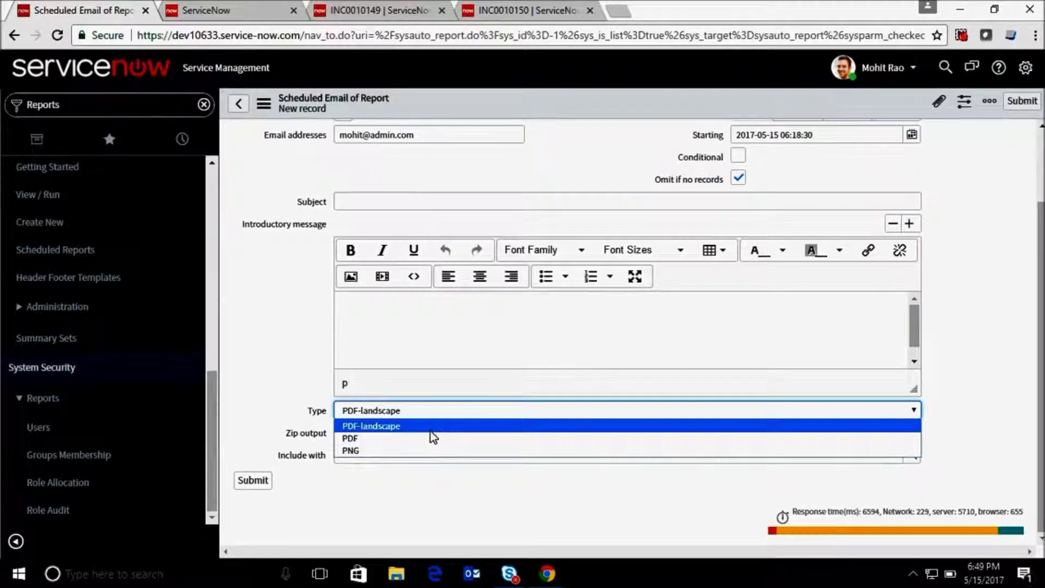
{"action": "left_click", "coordinate": [430, 430]}
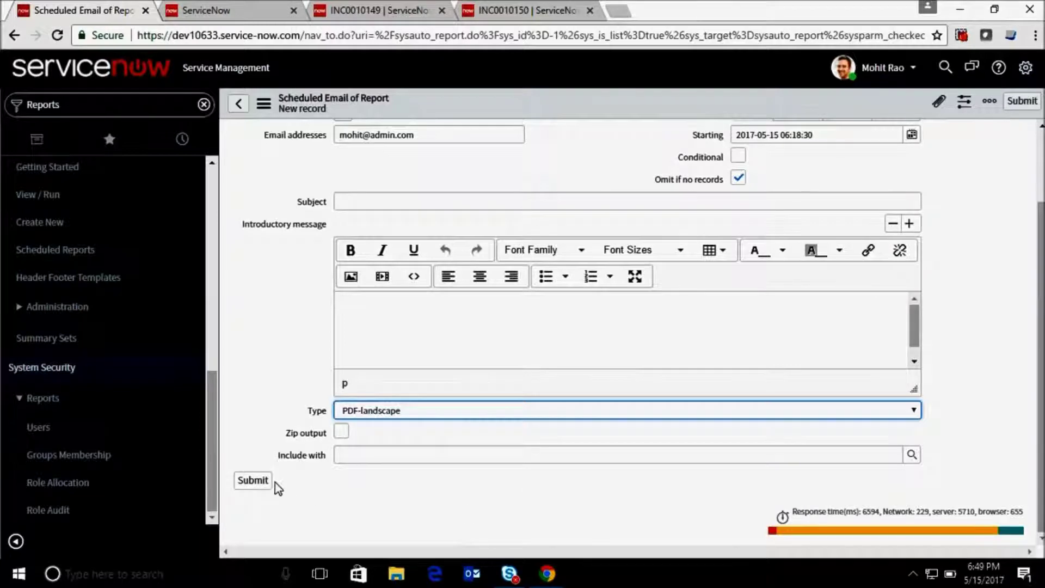
{"action": "scroll", "coordinate": [613, 232], "scroll_direction": "up", "scroll_amount": 2}
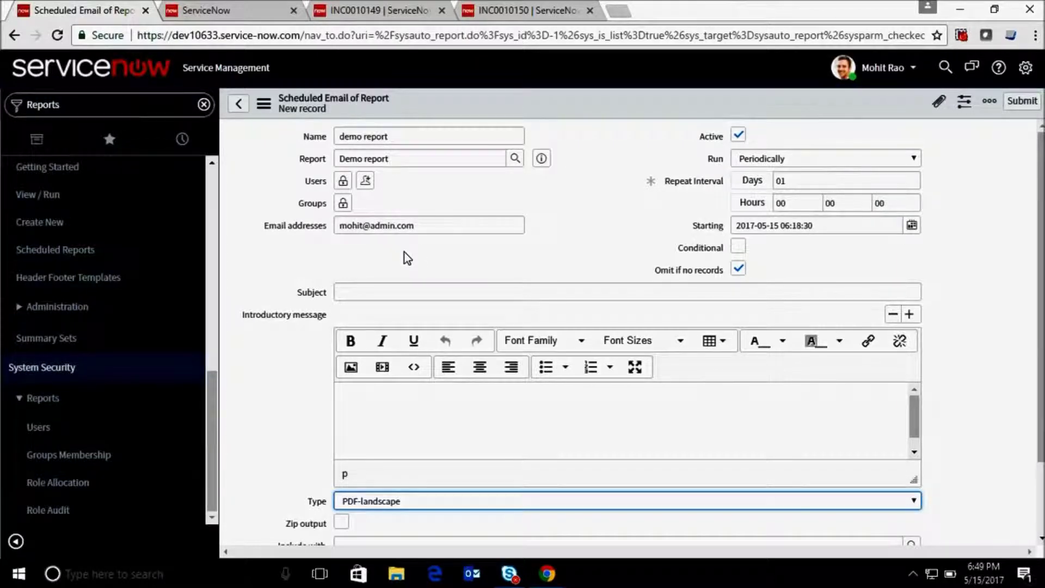
Leave the unsaved scheduled email form for the Scheduled Reports list, confirming Leave.
{"action": "left_click", "coordinate": [112, 256]}
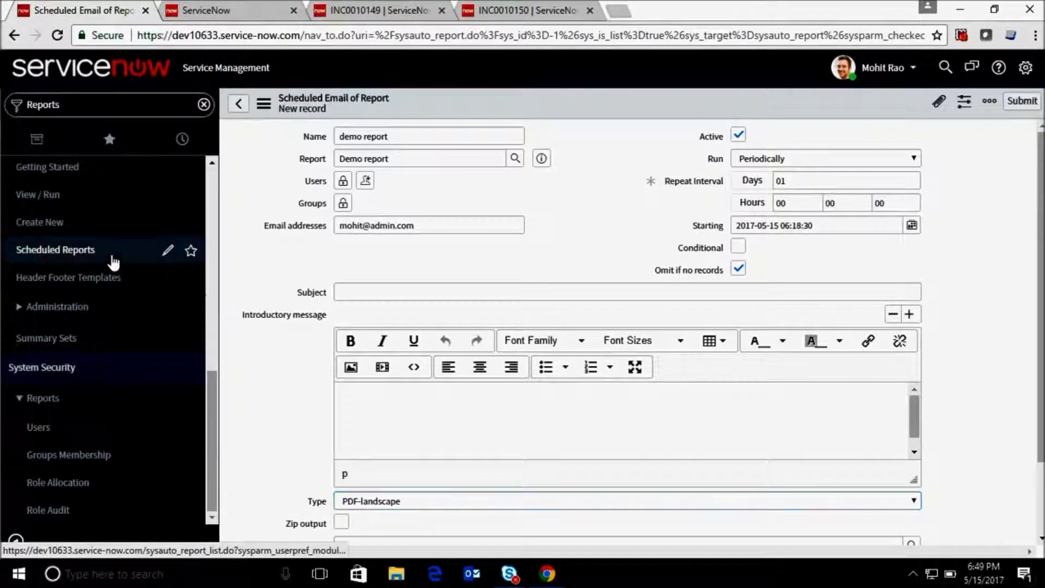
{"action": "left_click", "coordinate": [589, 124]}
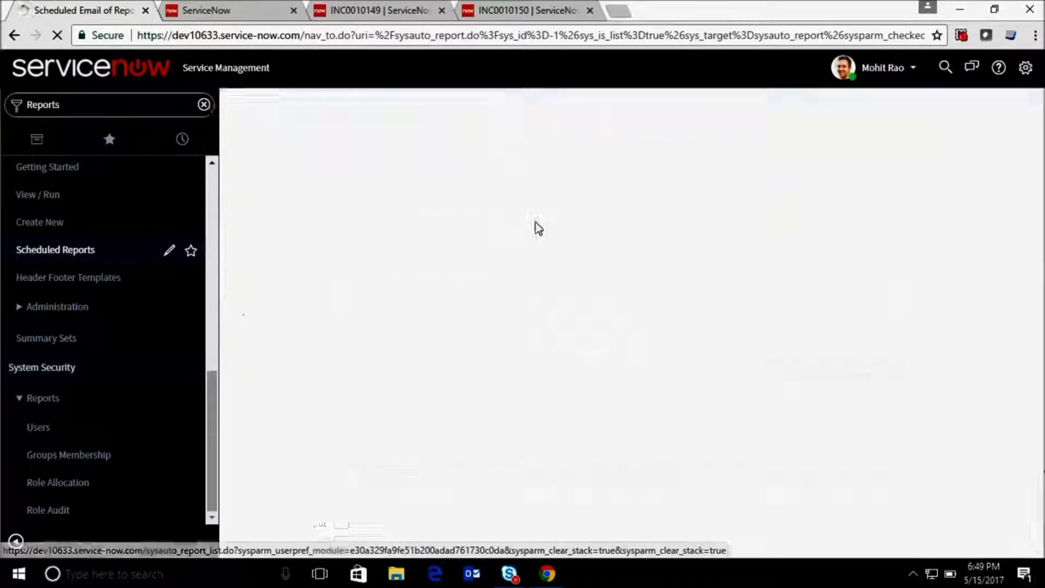